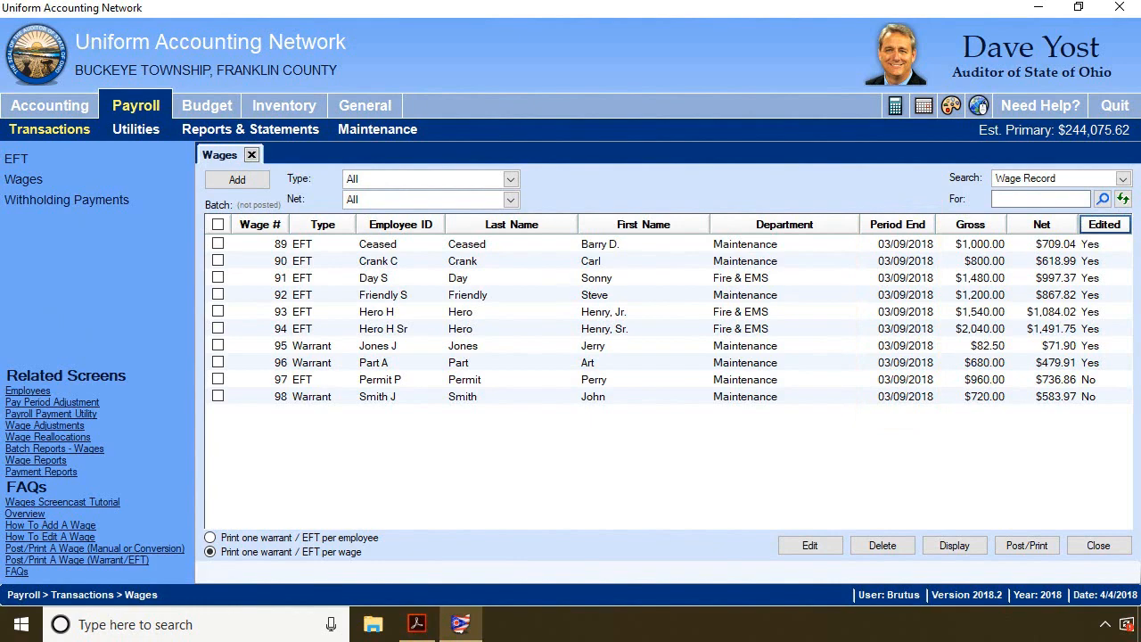
# Check all batch wages against the 2018 bi-weekly pay schedule PDF, clear the wage selection, and close the schedule
pyautogui.click(218, 225)
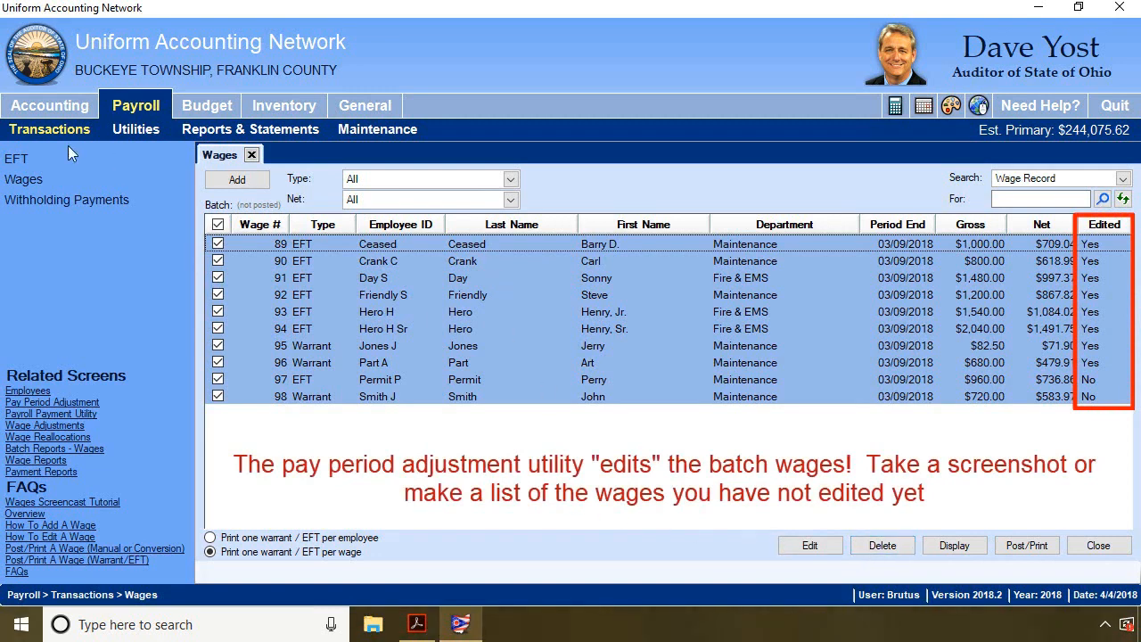
pyautogui.click(216, 225)
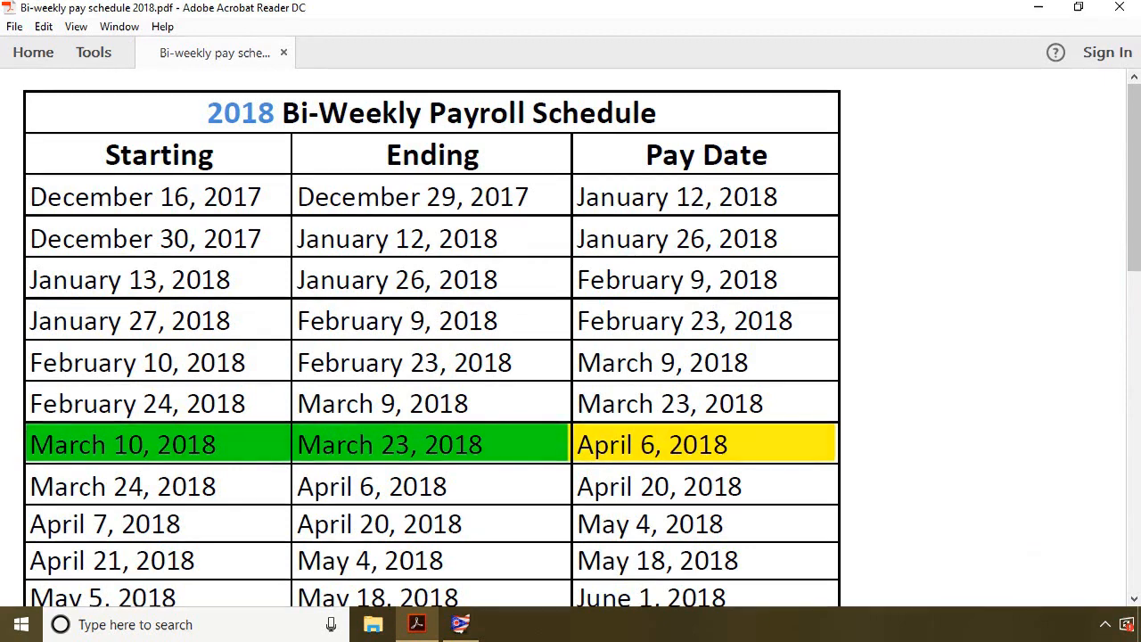
pyautogui.click(1130, 15)
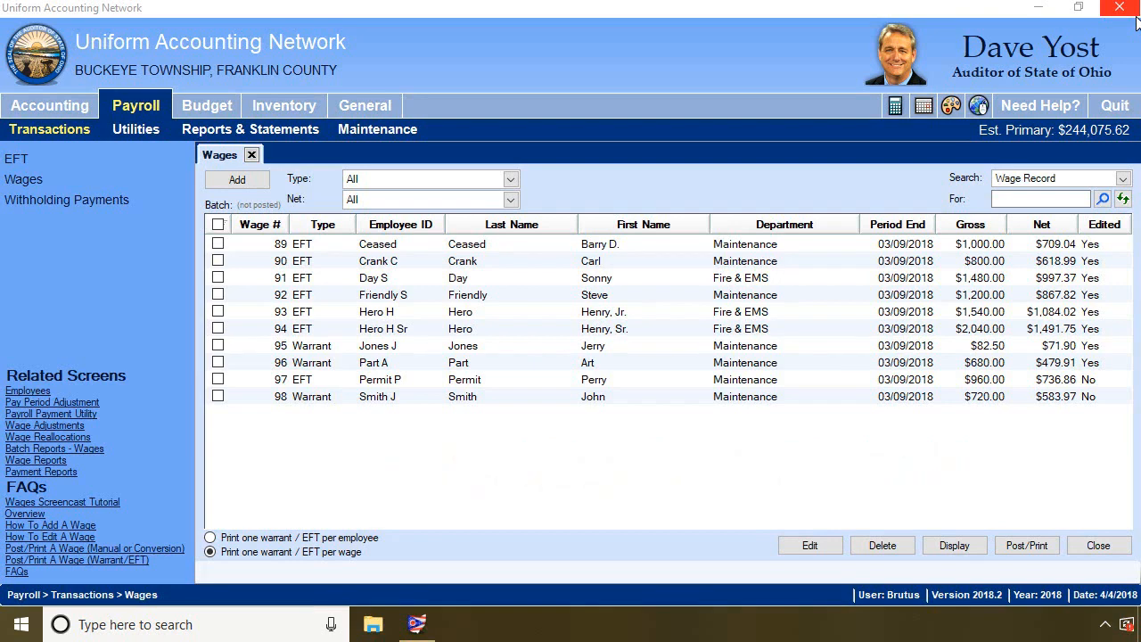
# Display the "Bi-weekly skip 3rd pay period" skip calendar to examine its skip dates, and close the calendar editor
pyautogui.click(396, 134)
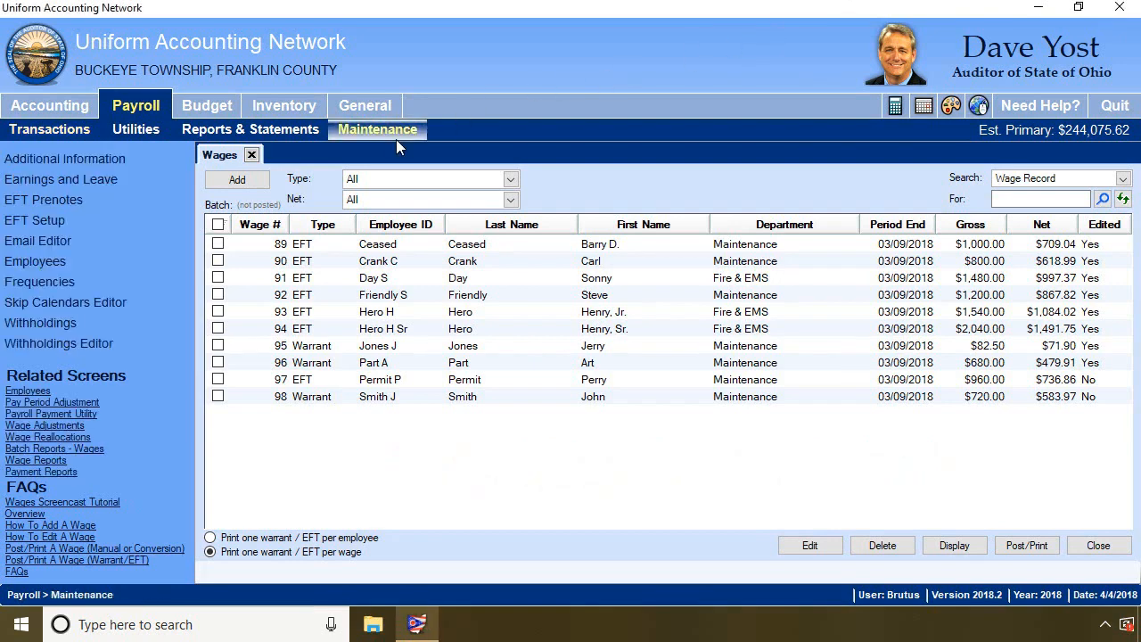
pyautogui.click(83, 301)
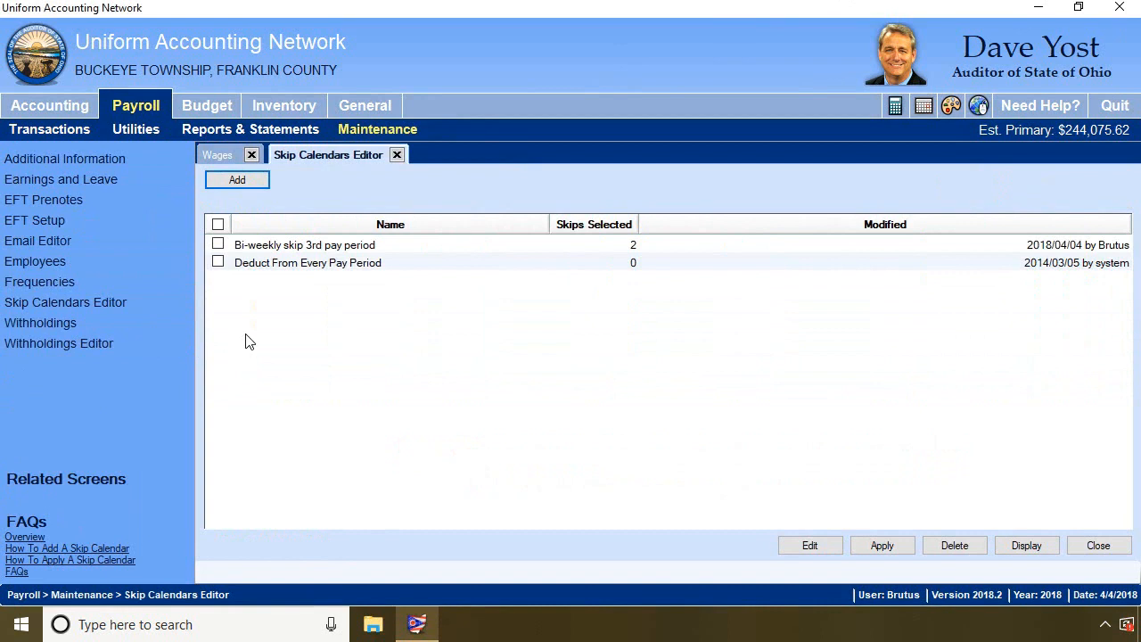
pyautogui.click(218, 244)
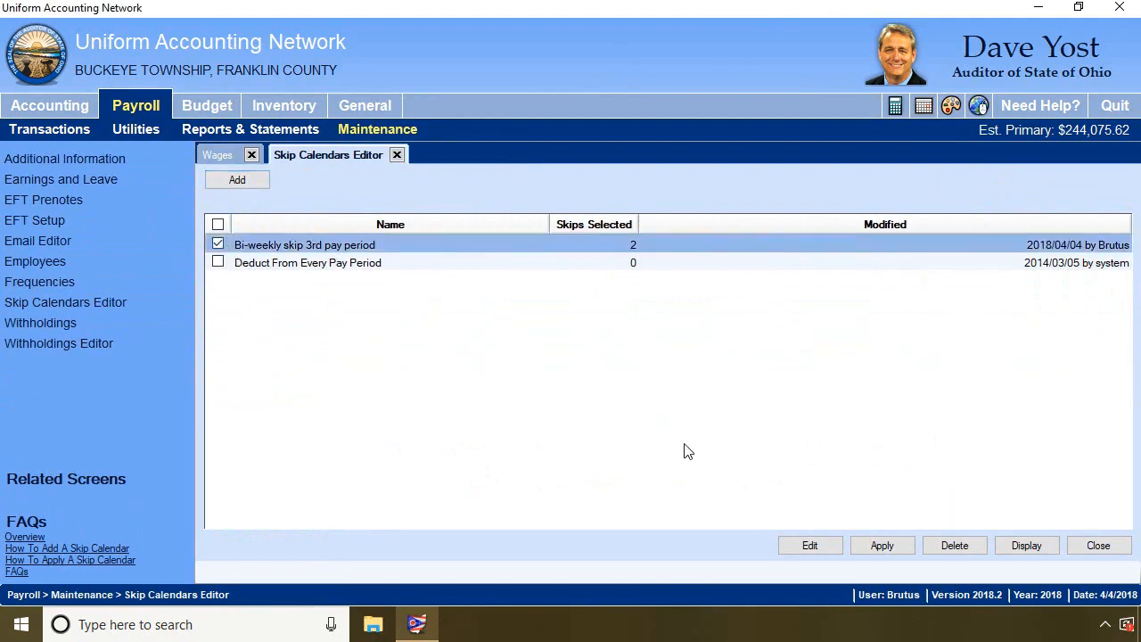
pyautogui.click(1027, 545)
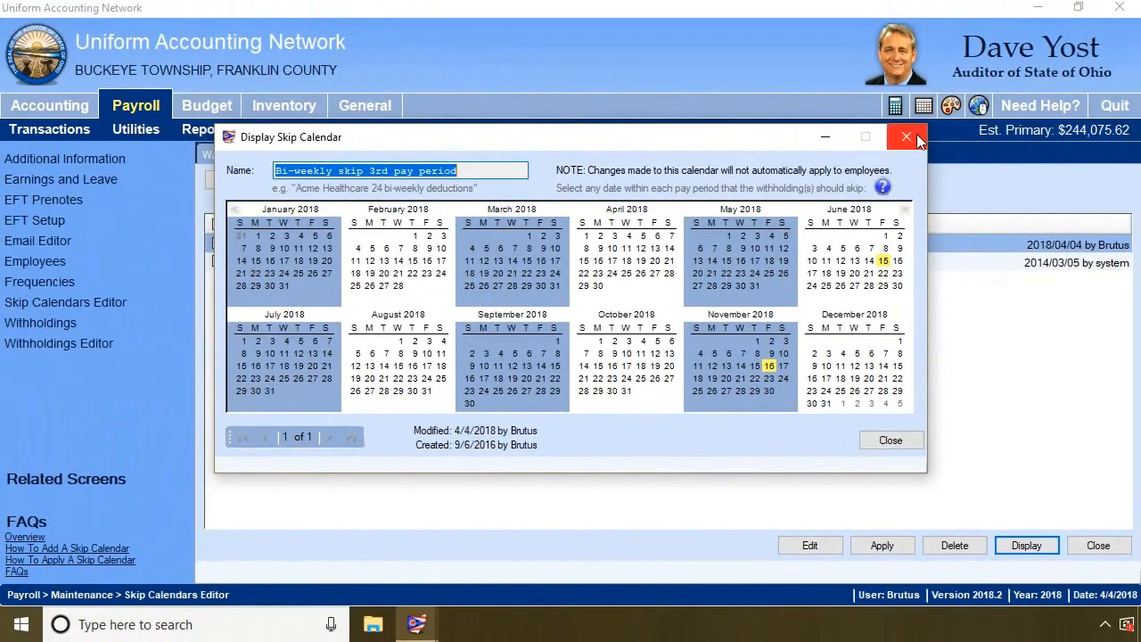
pyautogui.click(917, 139)
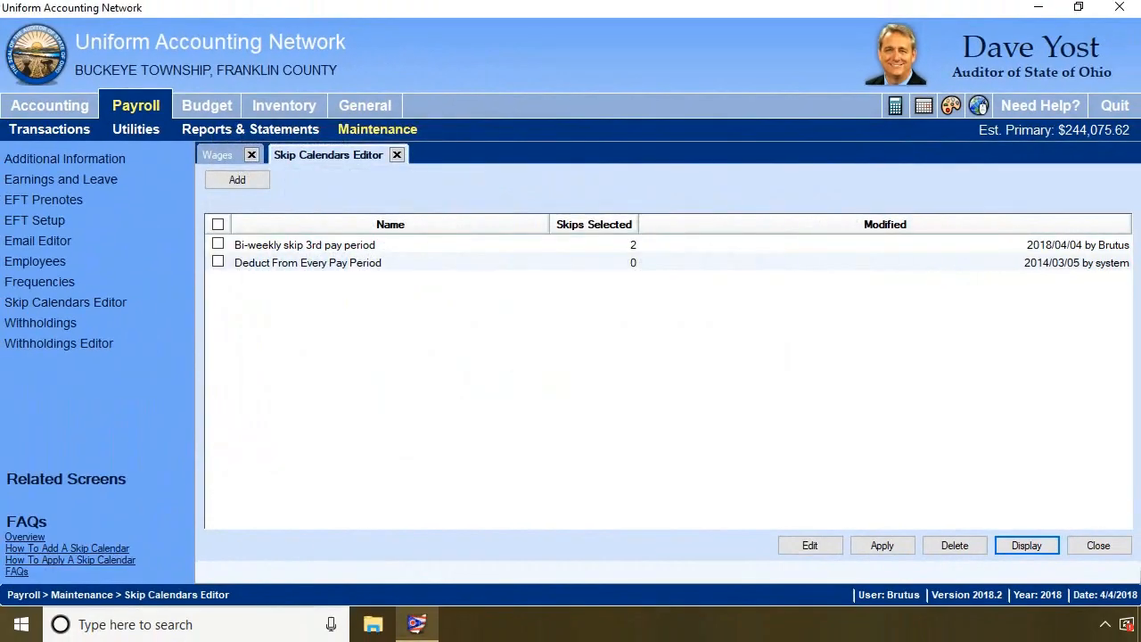
pyautogui.click(397, 155)
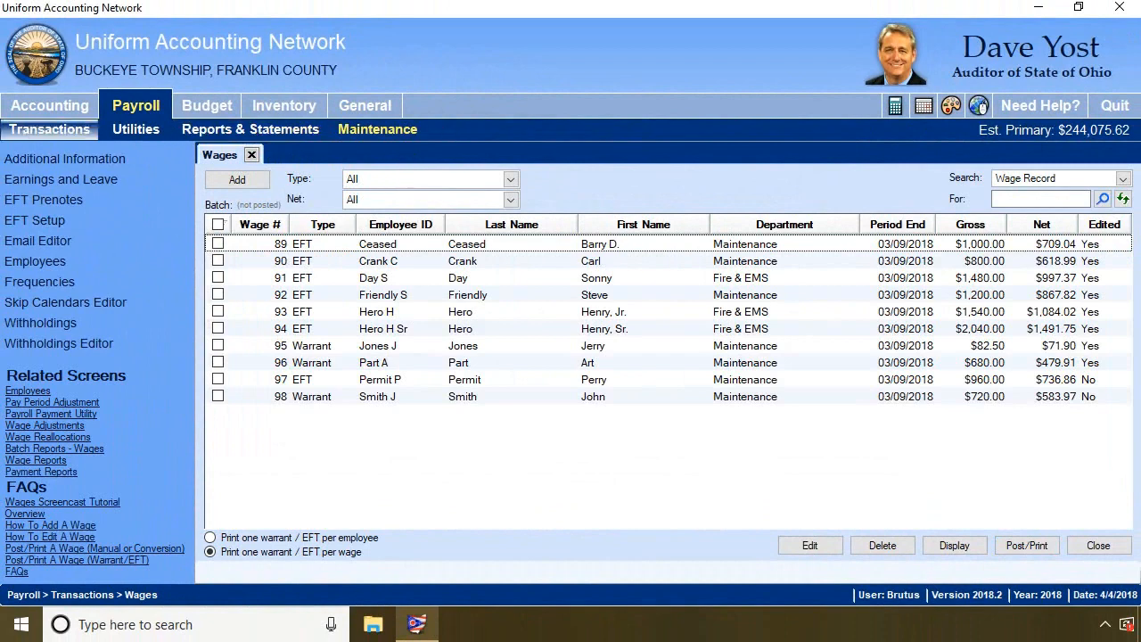
# Start a payroll pay period adjustment listing the Bi-Weekly batch wages with recorded period end 03/09/2018
pyautogui.click(120, 128)
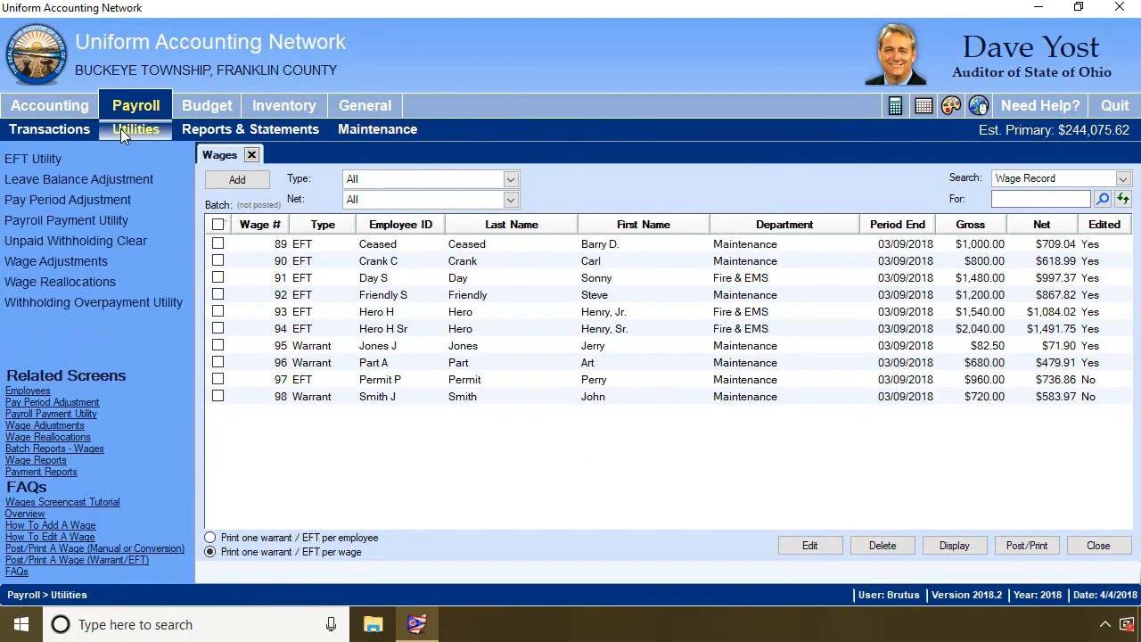
pyautogui.click(86, 201)
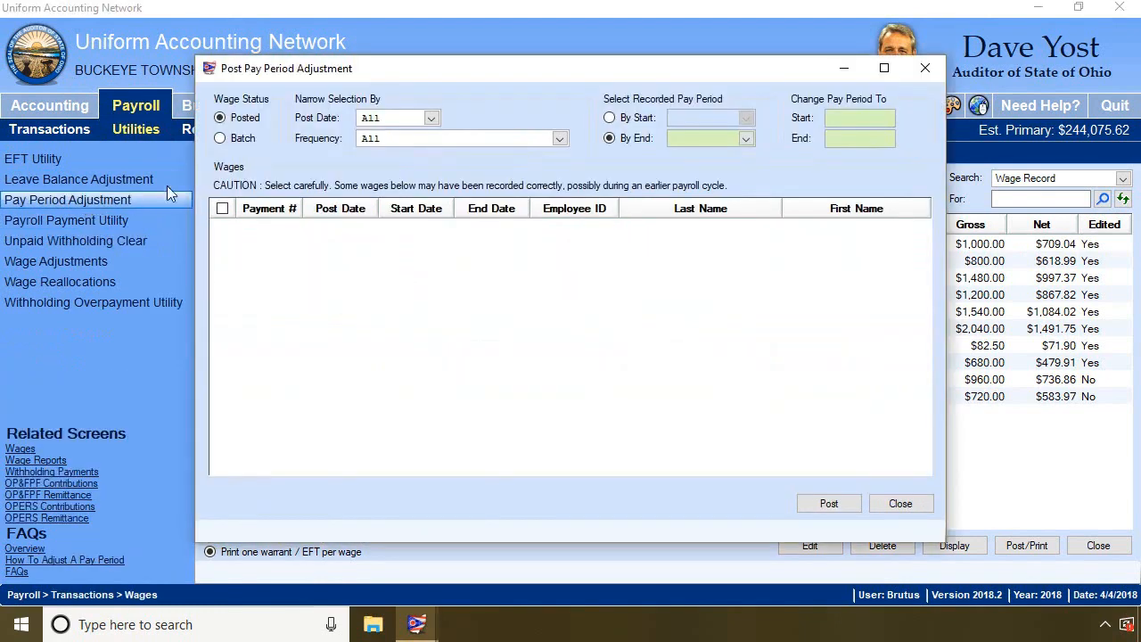
pyautogui.click(221, 139)
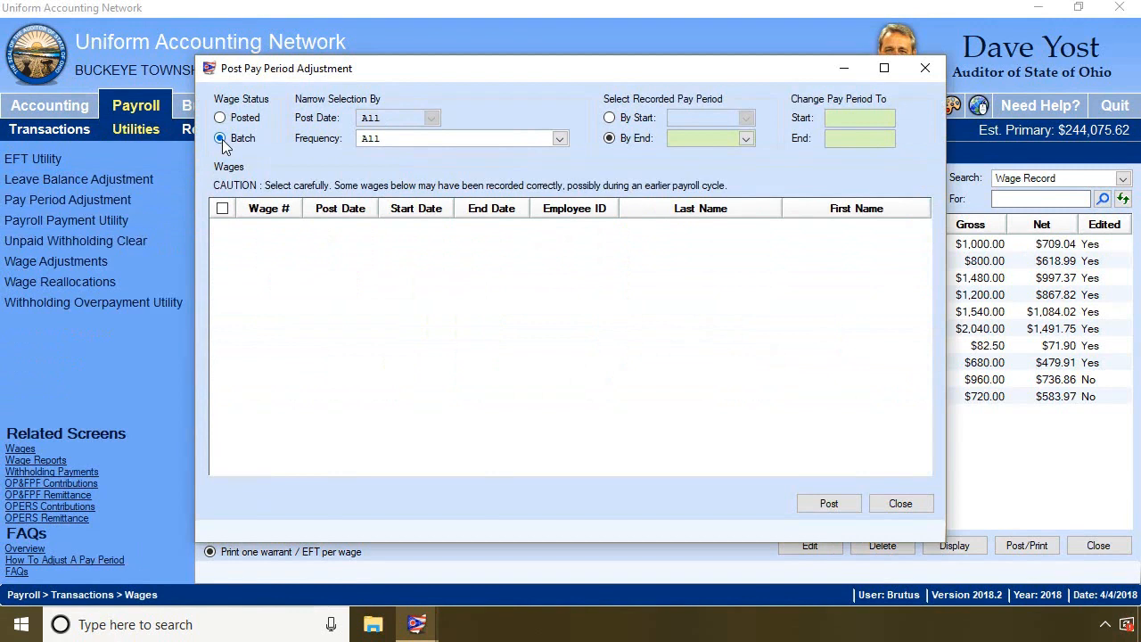
pyautogui.click(559, 139)
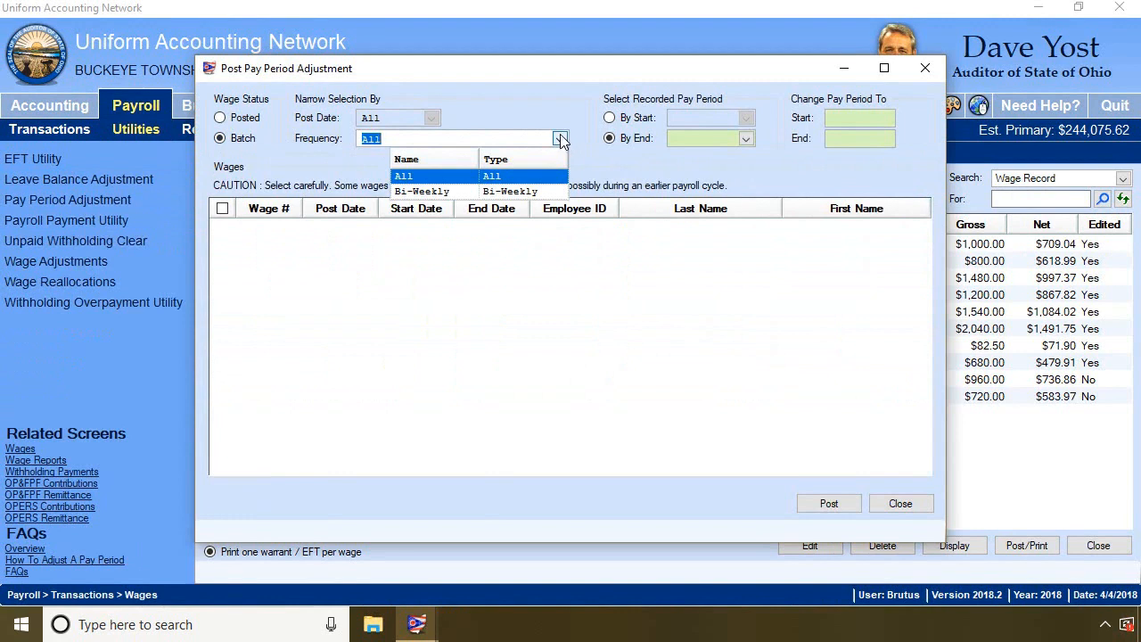
pyautogui.click(433, 192)
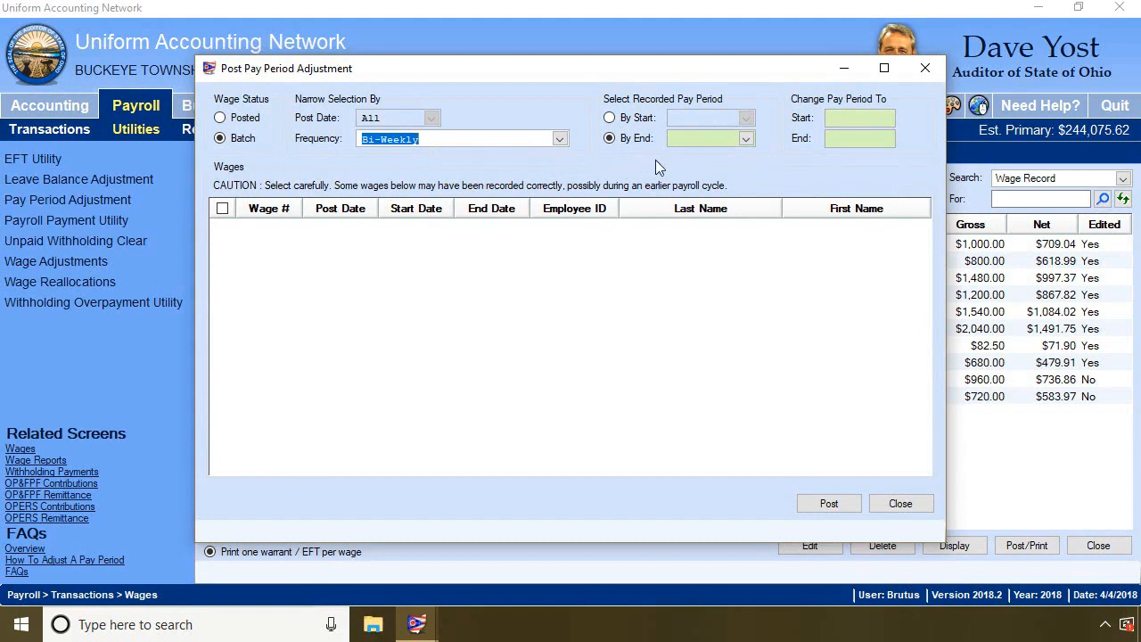
pyautogui.click(747, 139)
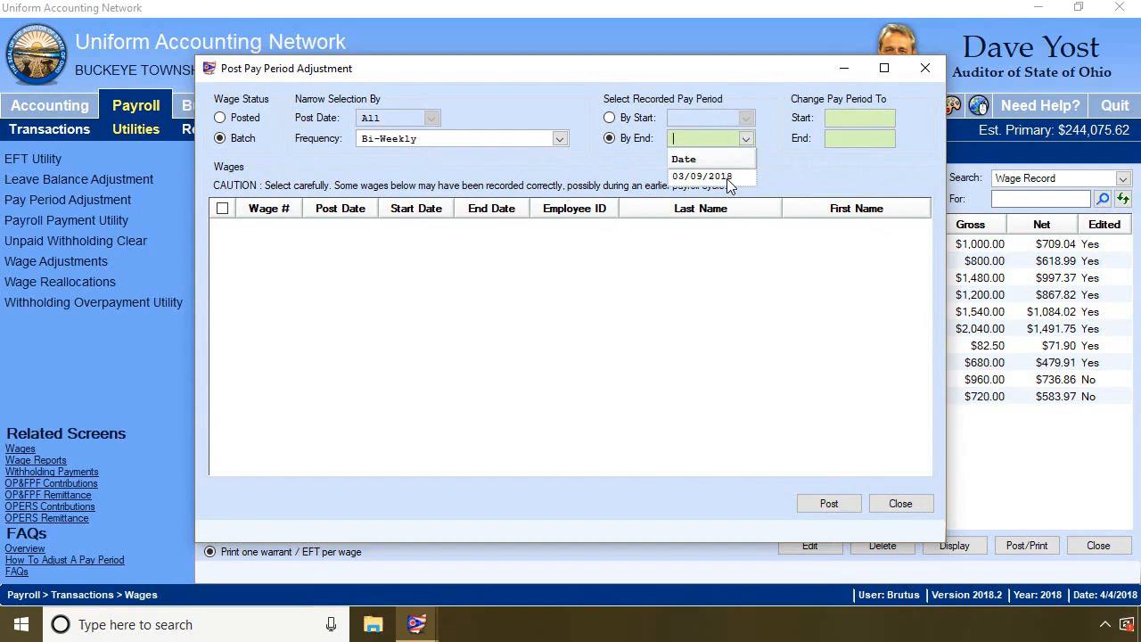
pyautogui.click(727, 178)
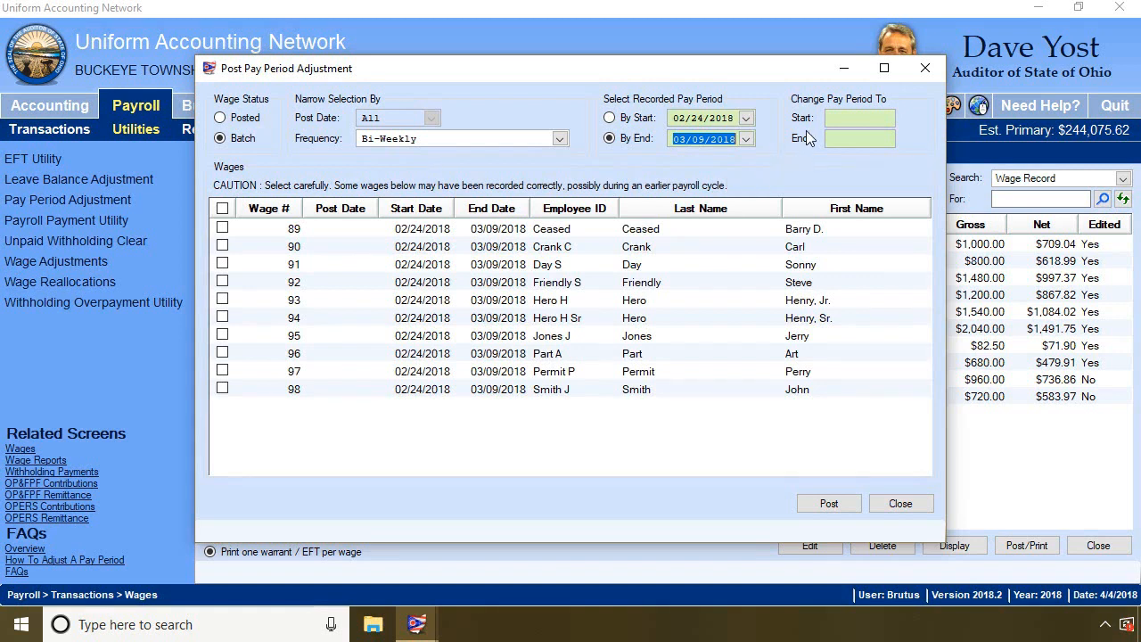
# Set the corrected pay period to start 03/10/2018 and end 03/23/2018
pyautogui.click(832, 119)
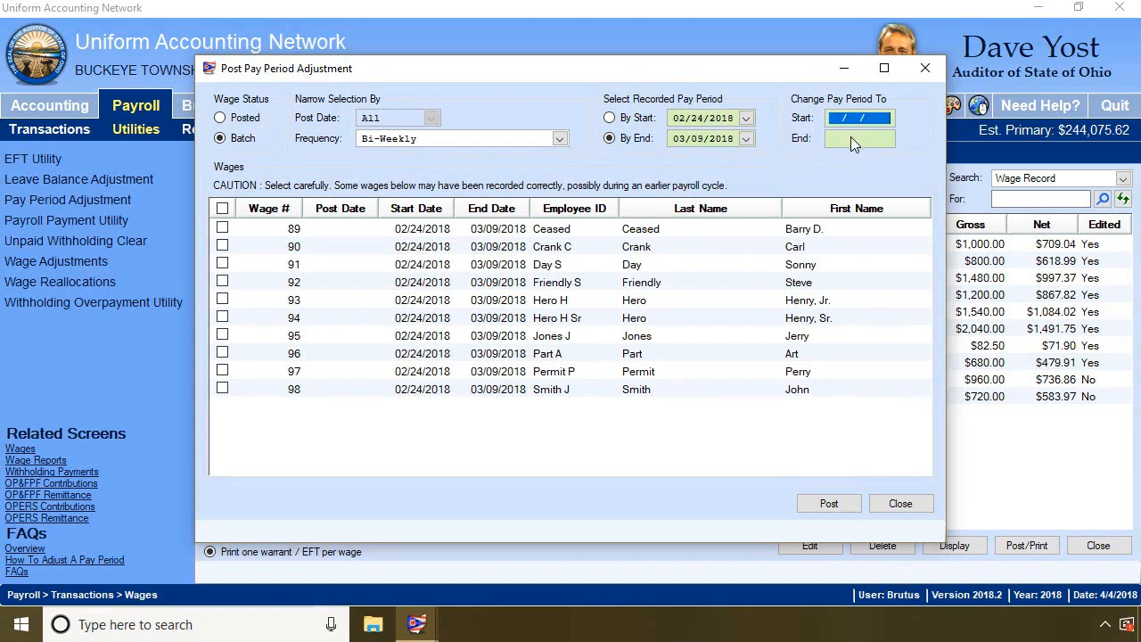
pyautogui.write('03')
pyautogui.write('10/')
pyautogui.write('2018')
pyautogui.write('0')
pyautogui.write('32318')
pyautogui.press('Tab')
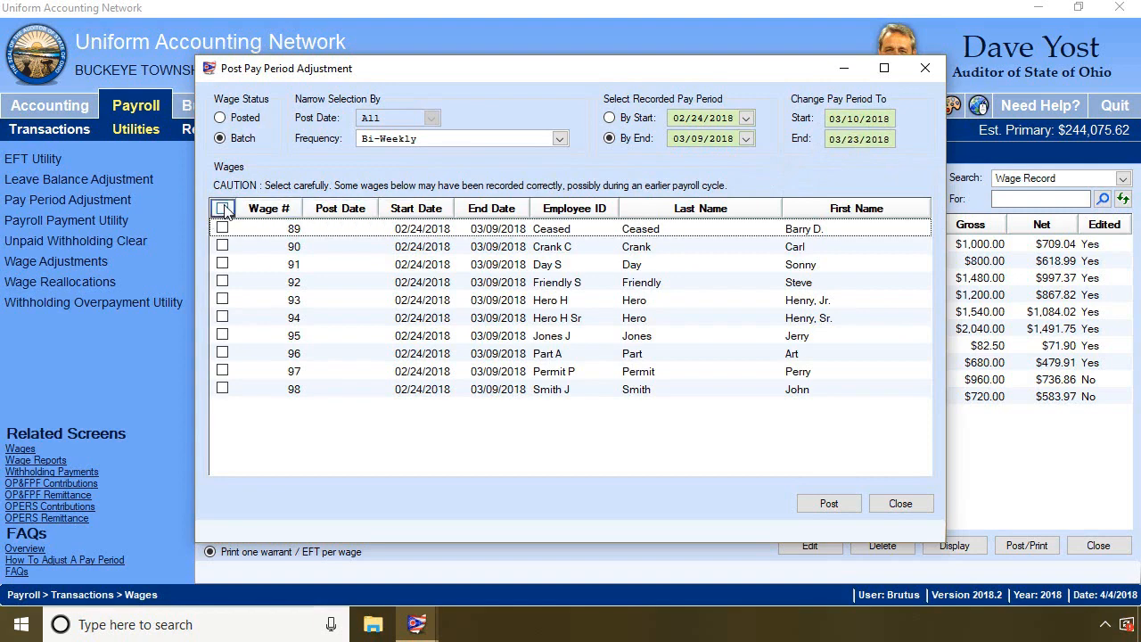
# Post the pay period adjustment for all listed wages without displaying the affected wages report, and close the utility
pyautogui.click(222, 208)
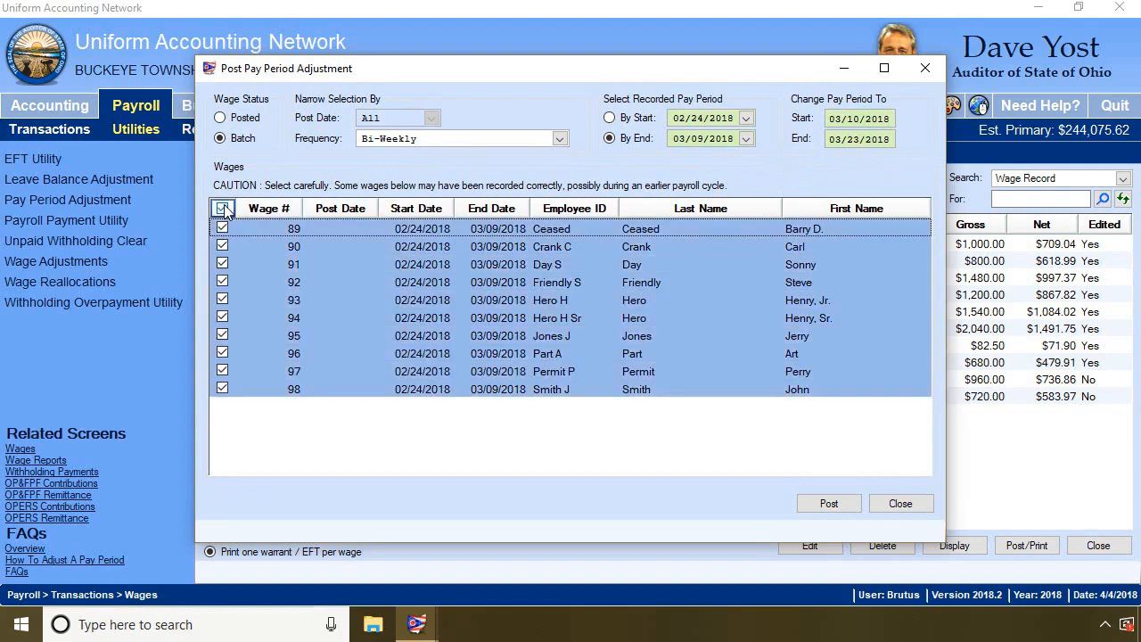
pyautogui.click(828, 505)
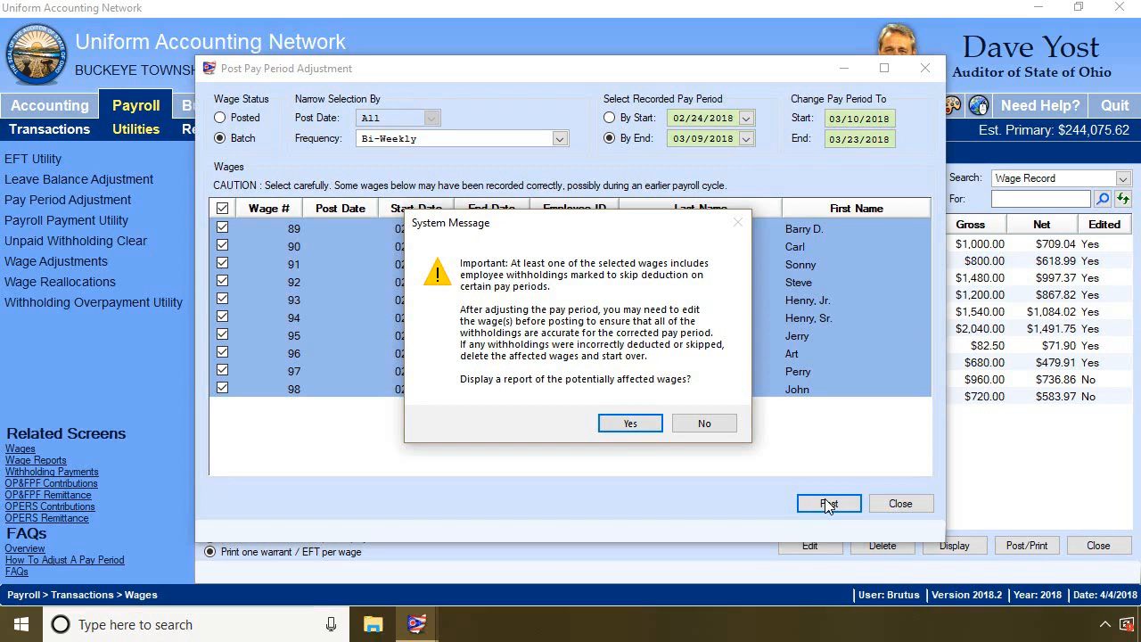
pyautogui.click(729, 424)
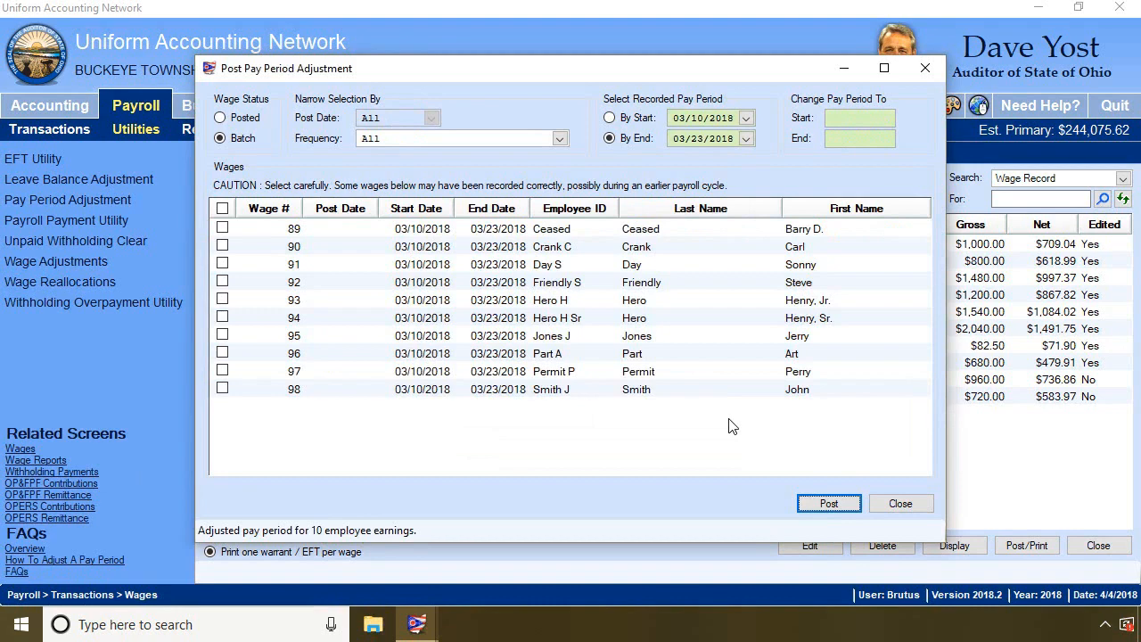
pyautogui.click(907, 502)
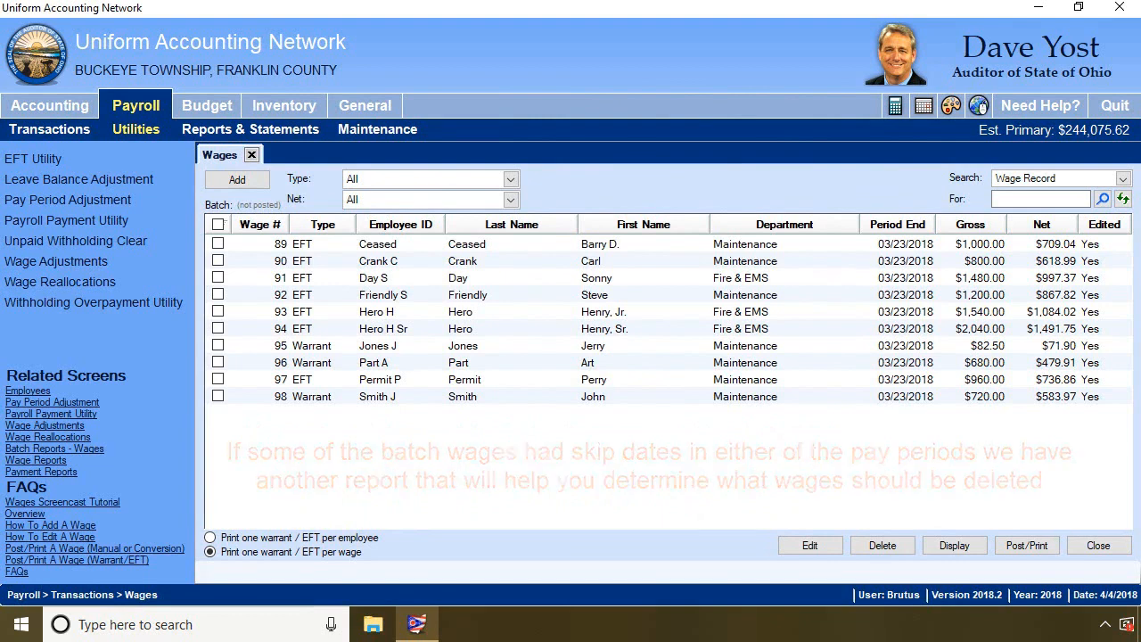
# Display the 2018 Employee Skip Withholding report for all listed employees to examine their skip dates, and close the employee reports
pyautogui.click(248, 131)
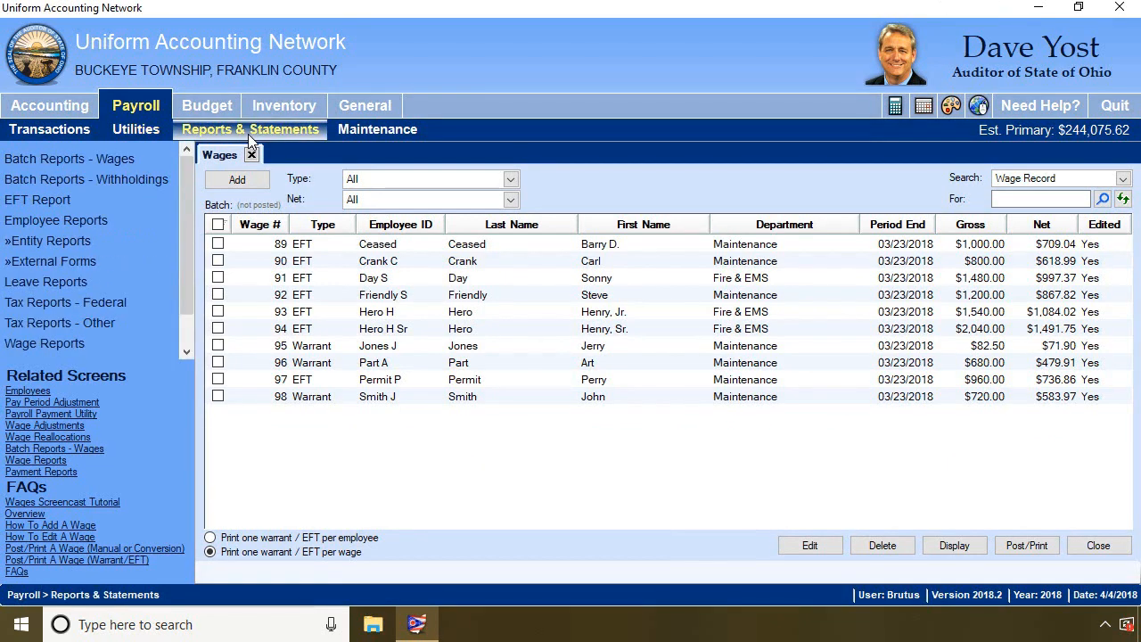
pyautogui.click(106, 221)
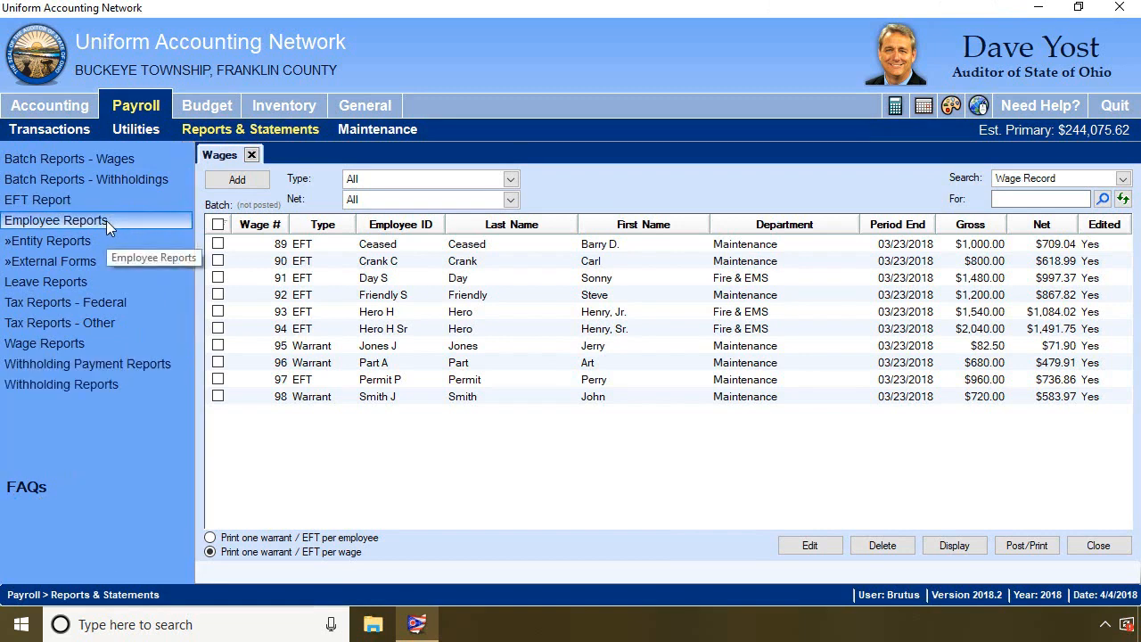
pyautogui.click(465, 180)
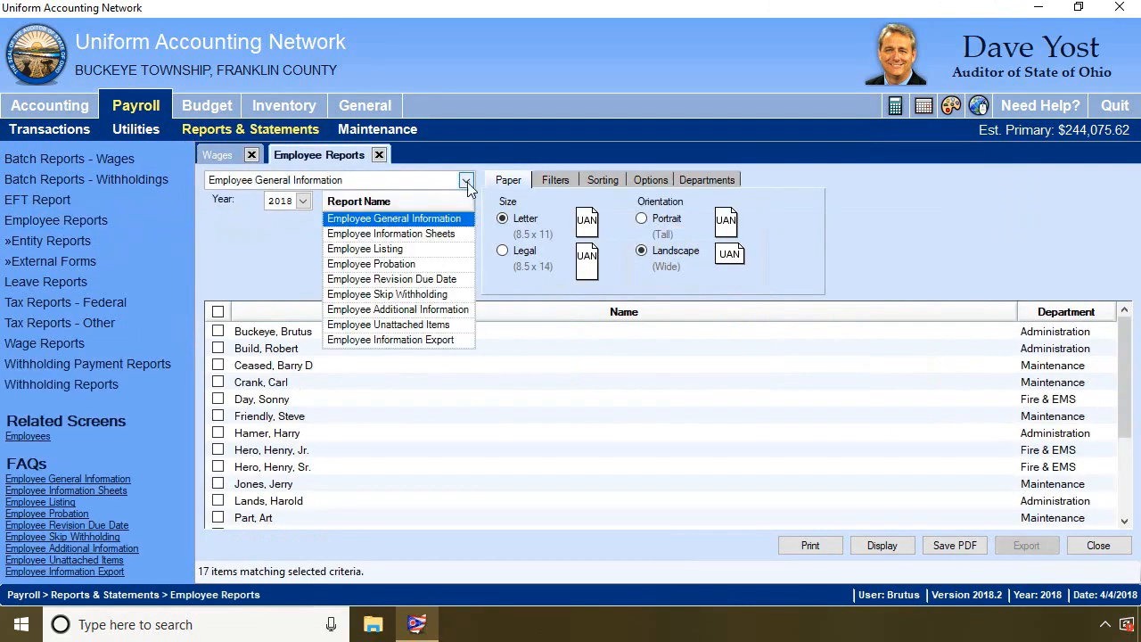
pyautogui.click(439, 301)
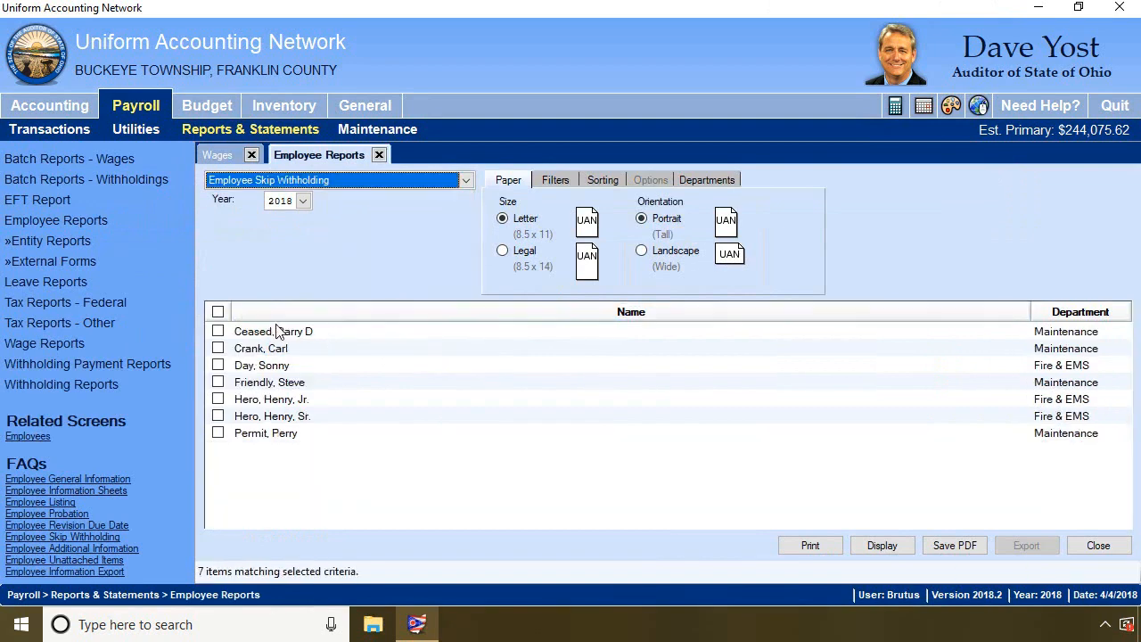
pyautogui.click(218, 311)
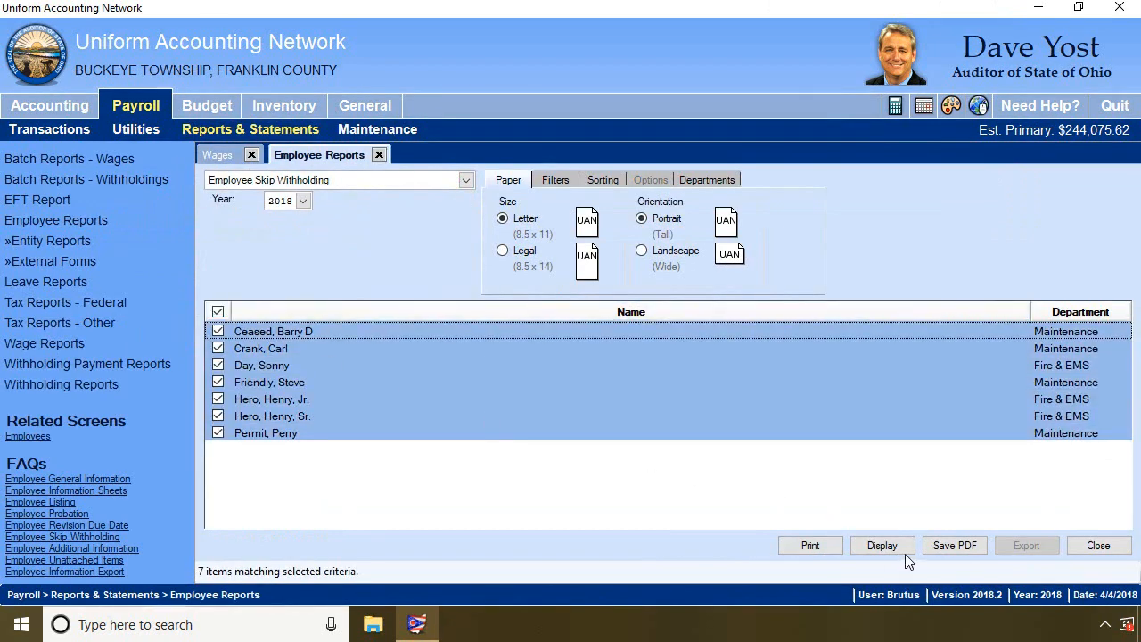
pyautogui.click(882, 545)
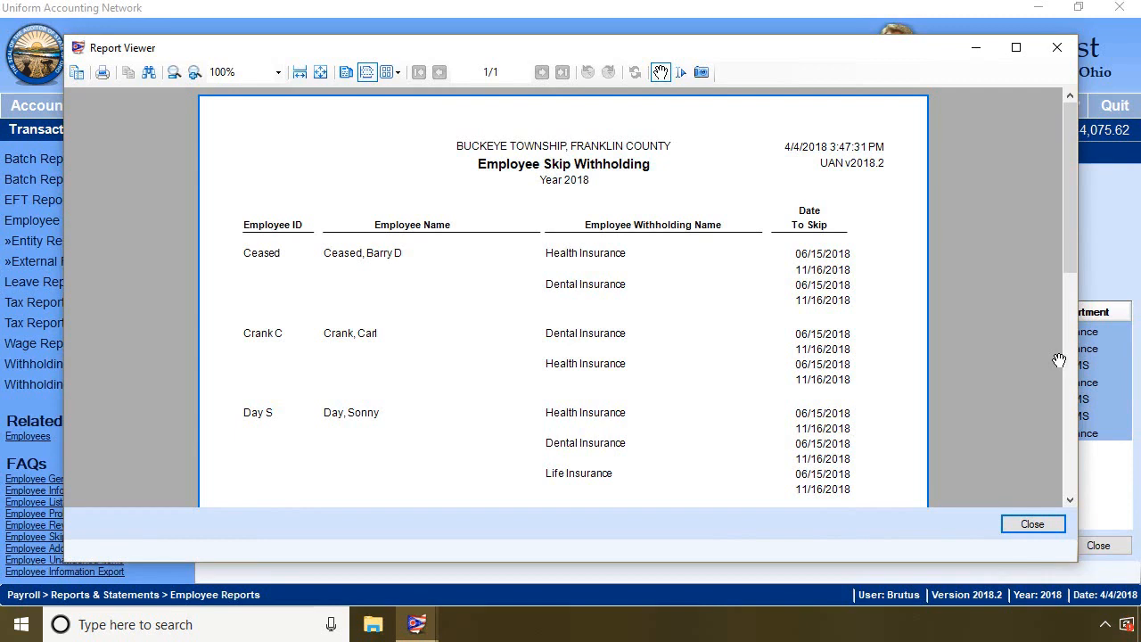
pyautogui.click(1034, 526)
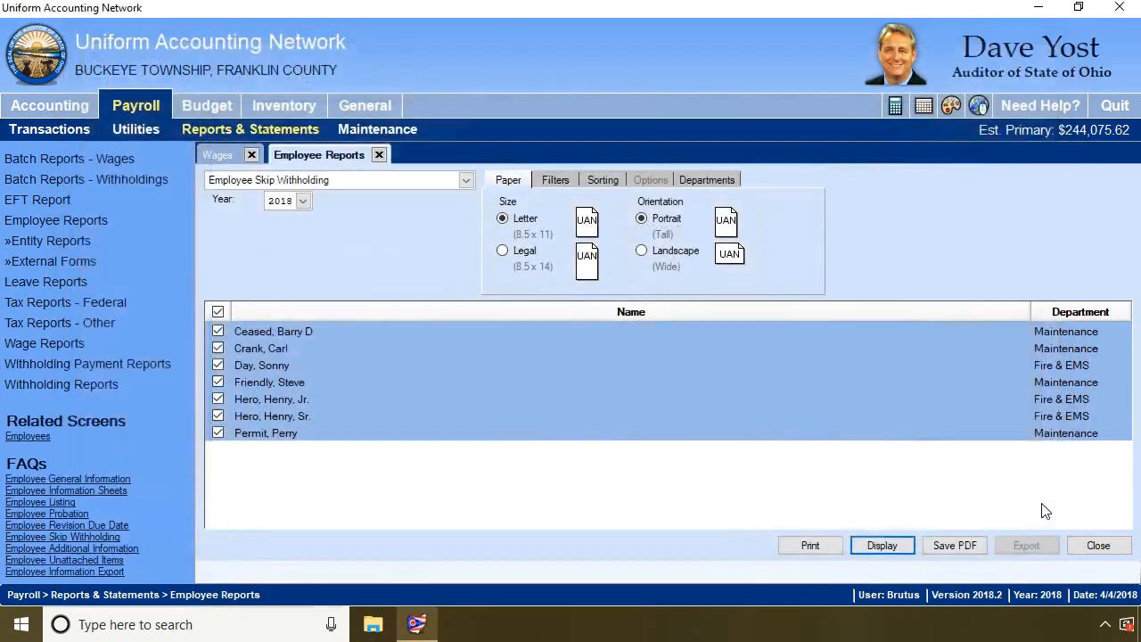
pyautogui.click(378, 154)
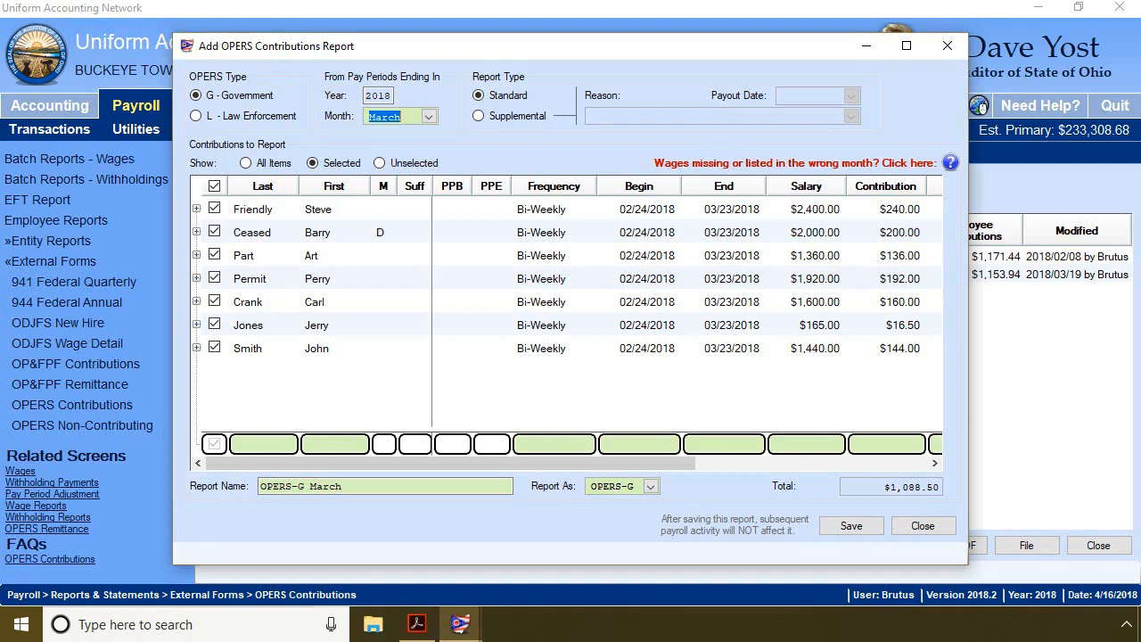
# Read the help on missing wages and examine the first employee's wage details in the March OPERS-G contributions report, and close without saving
pyautogui.click(950, 164)
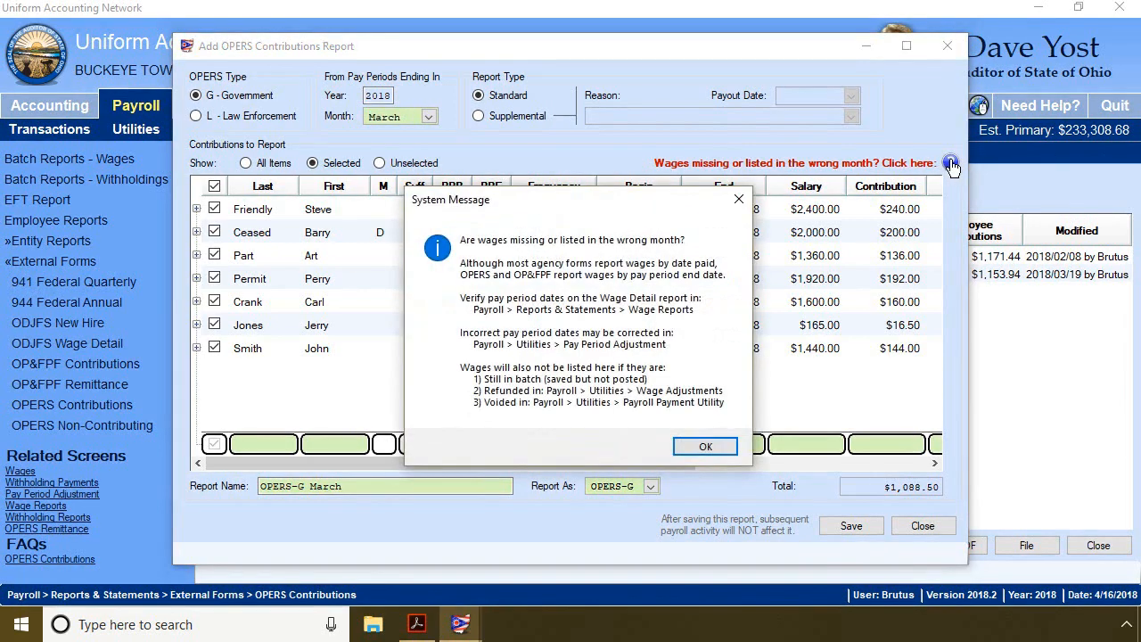
pyautogui.click(703, 447)
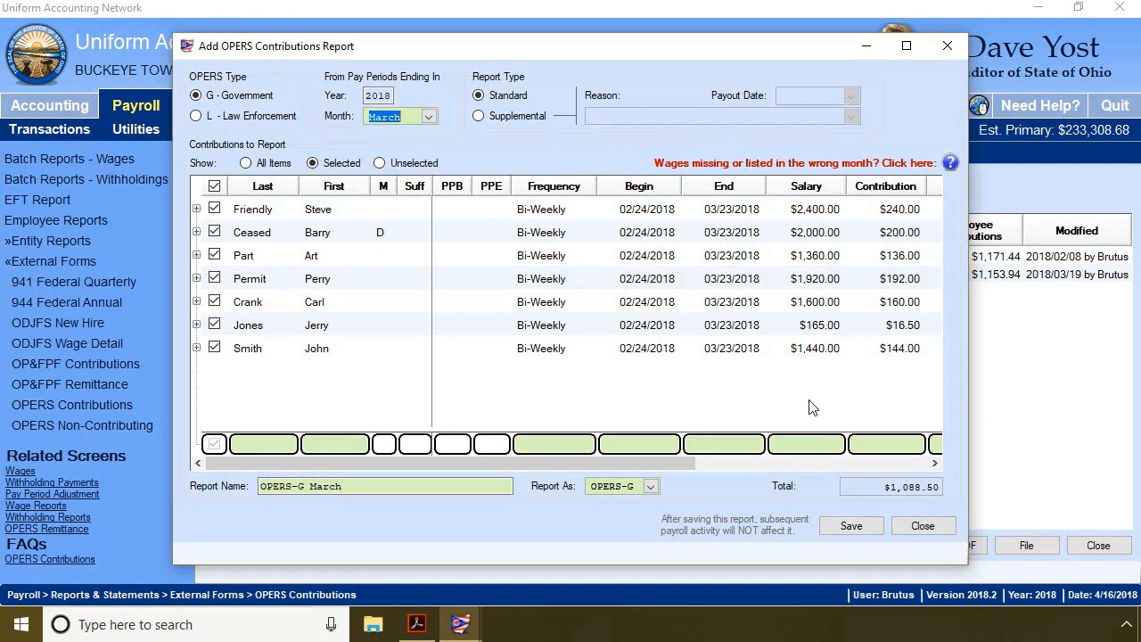
pyautogui.click(197, 209)
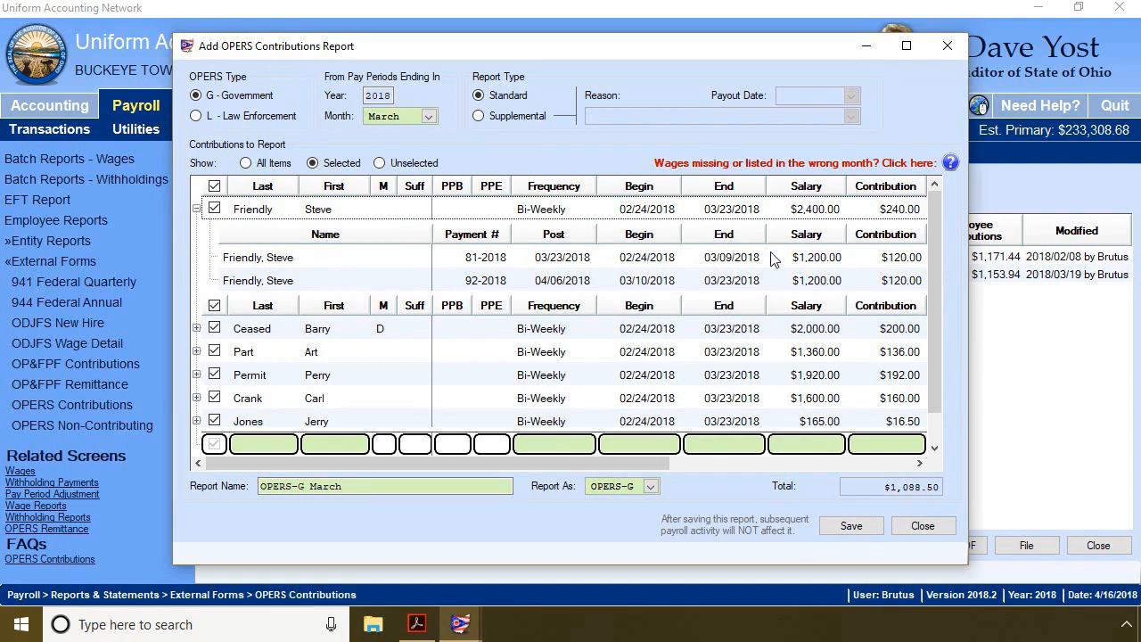
pyautogui.click(196, 211)
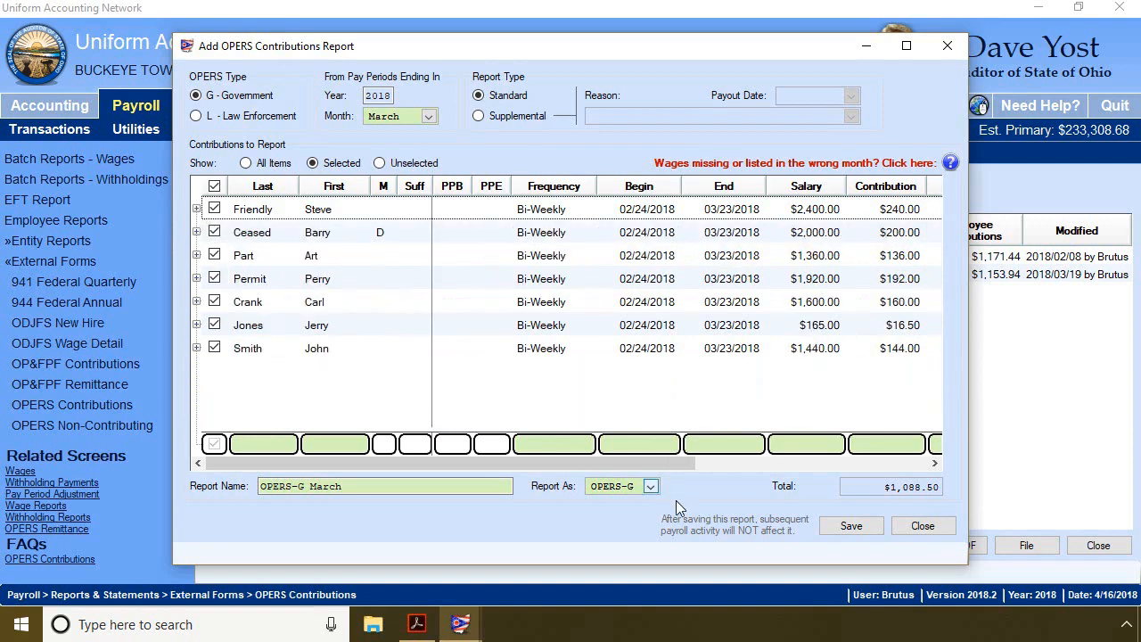
pyautogui.click(923, 527)
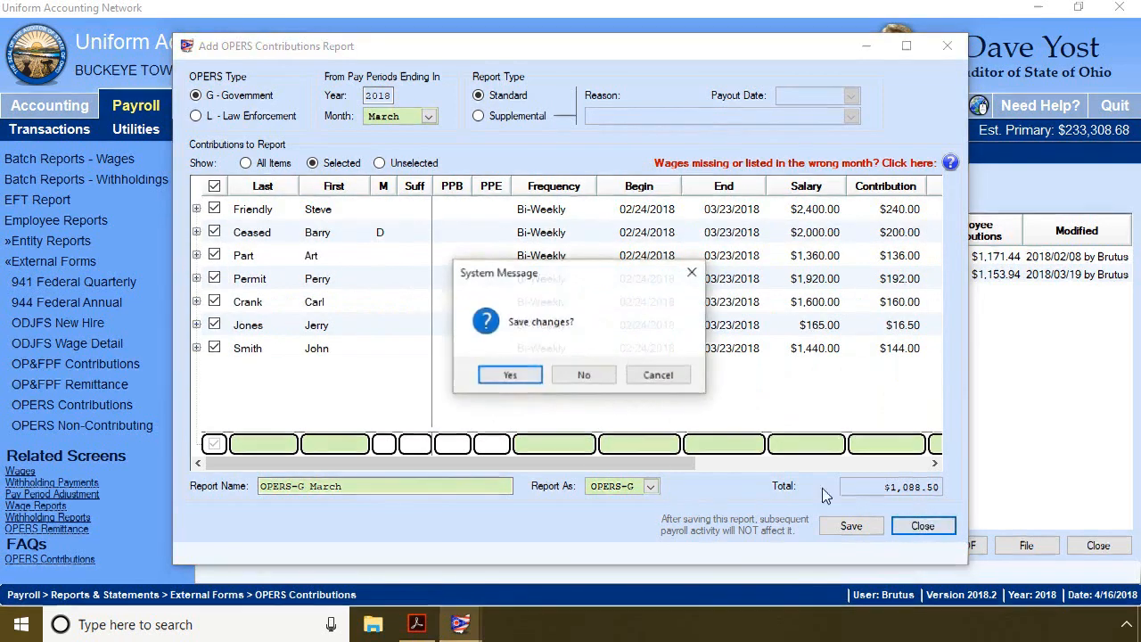
pyautogui.click(585, 375)
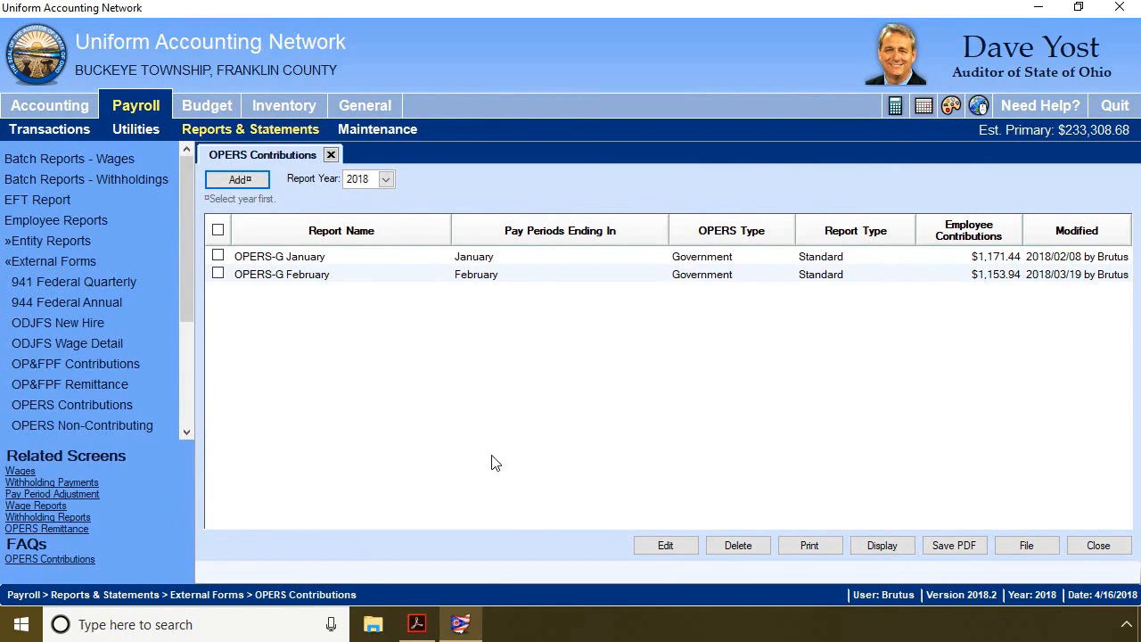
# Switch to Adobe Acrobat Reader to read the pay period and pay dates in the 2018 Monthly Pay Schedule, and close the document
pyautogui.click(419, 627)
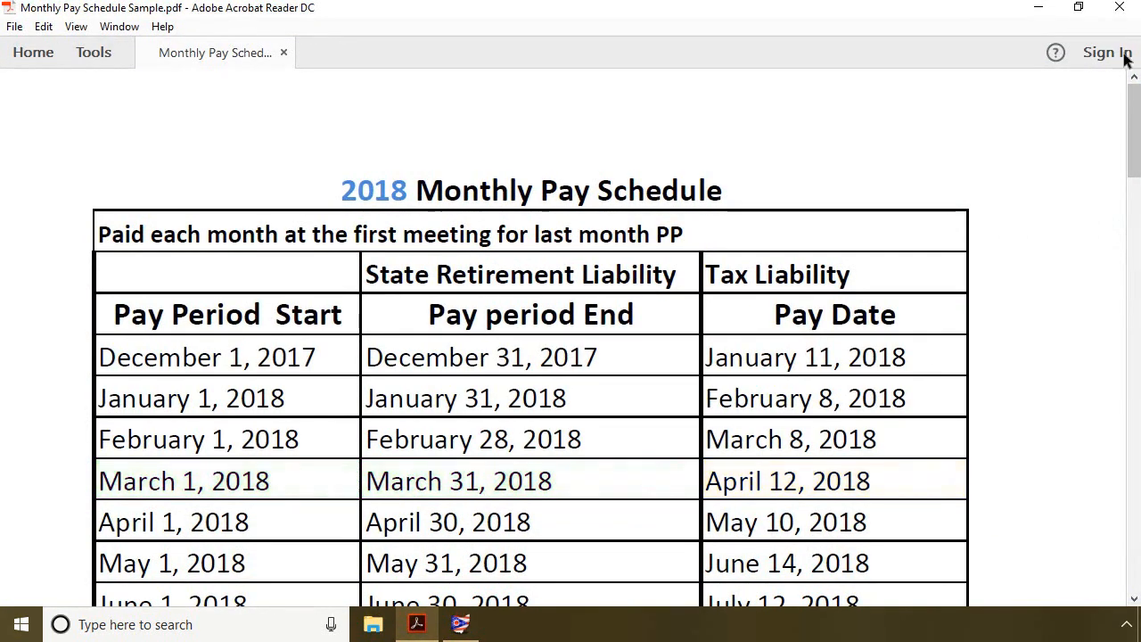
pyautogui.click(1124, 11)
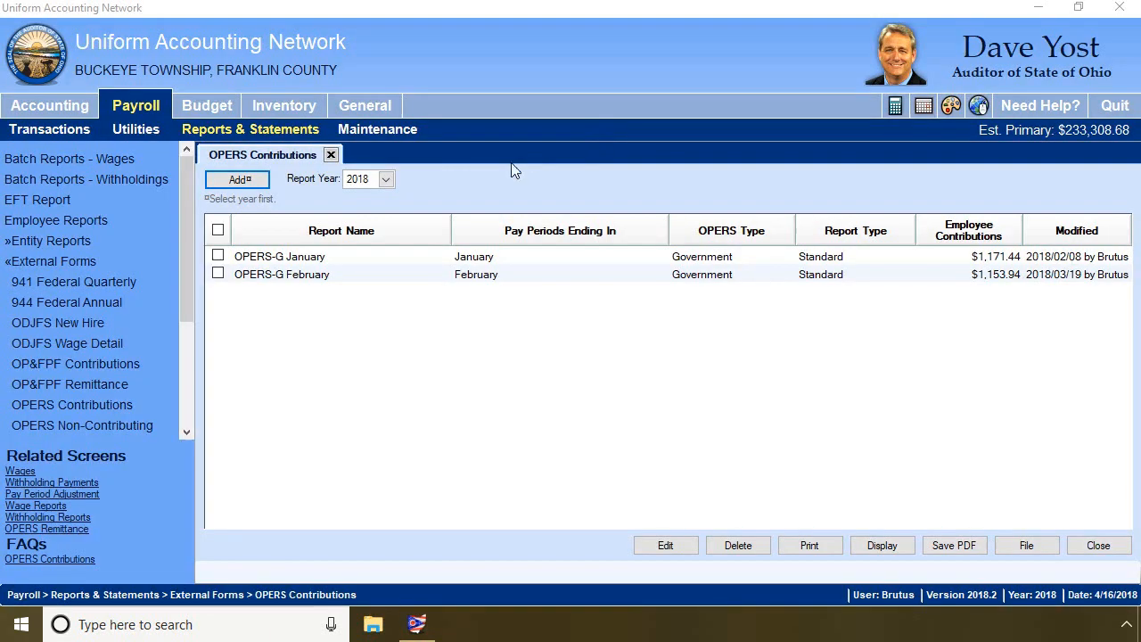
# Display the Wages and Overtime Summary for the whole year 2018 for the first listed employee to examine the pay period dates, and close it
pyautogui.moveTo(189, 264); pyautogui.dragTo(202, 404)
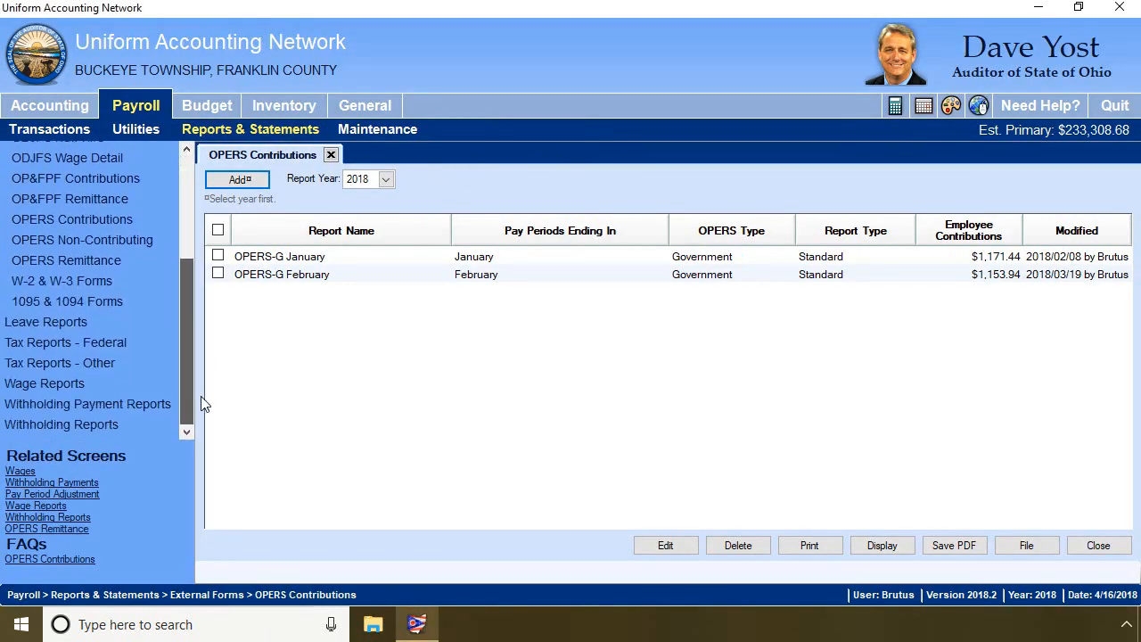
pyautogui.click(114, 387)
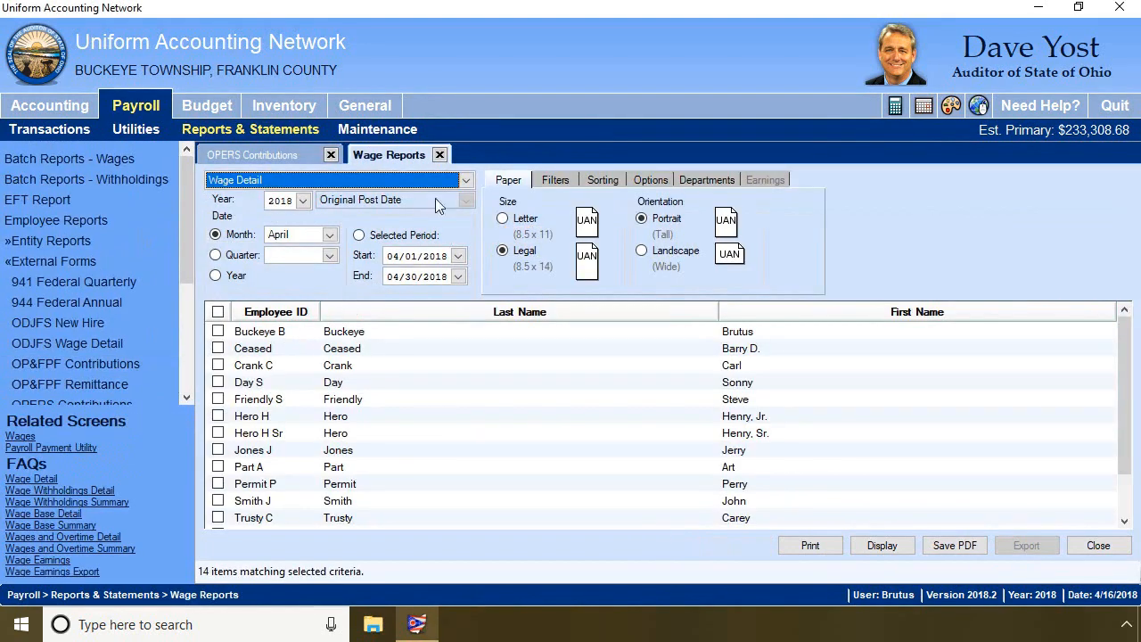
pyautogui.click(466, 180)
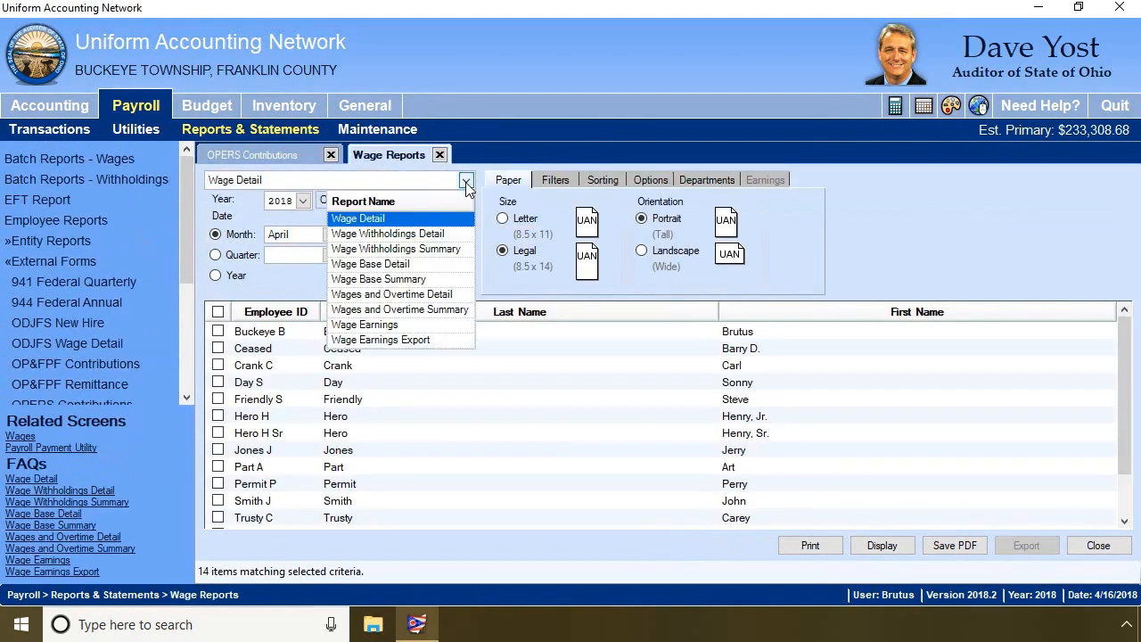
pyautogui.click(369, 309)
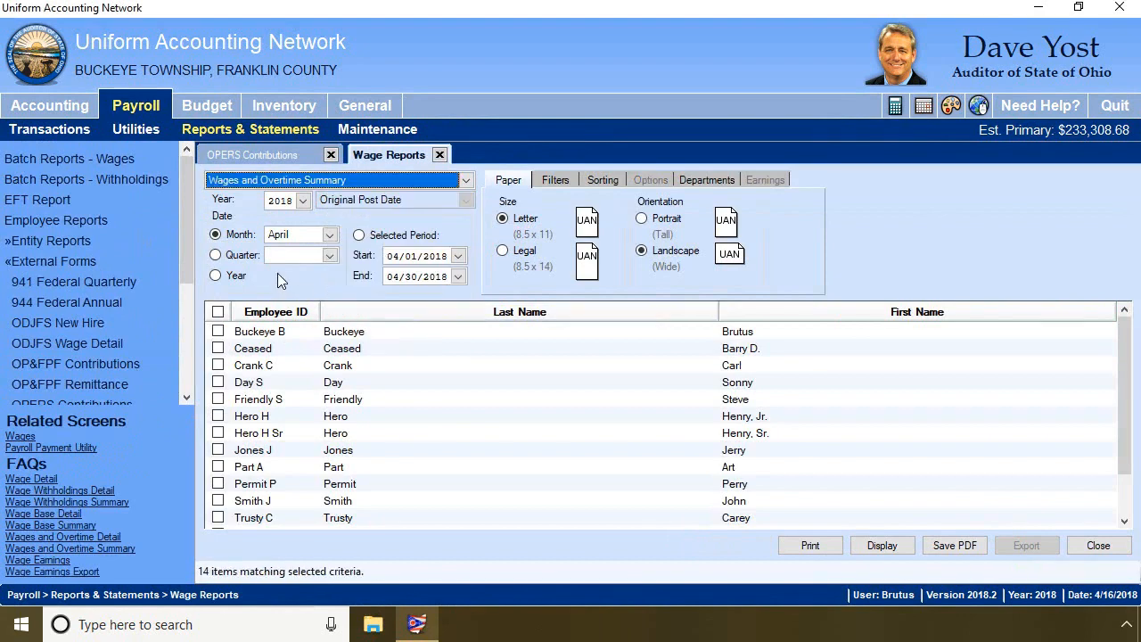
pyautogui.click(215, 276)
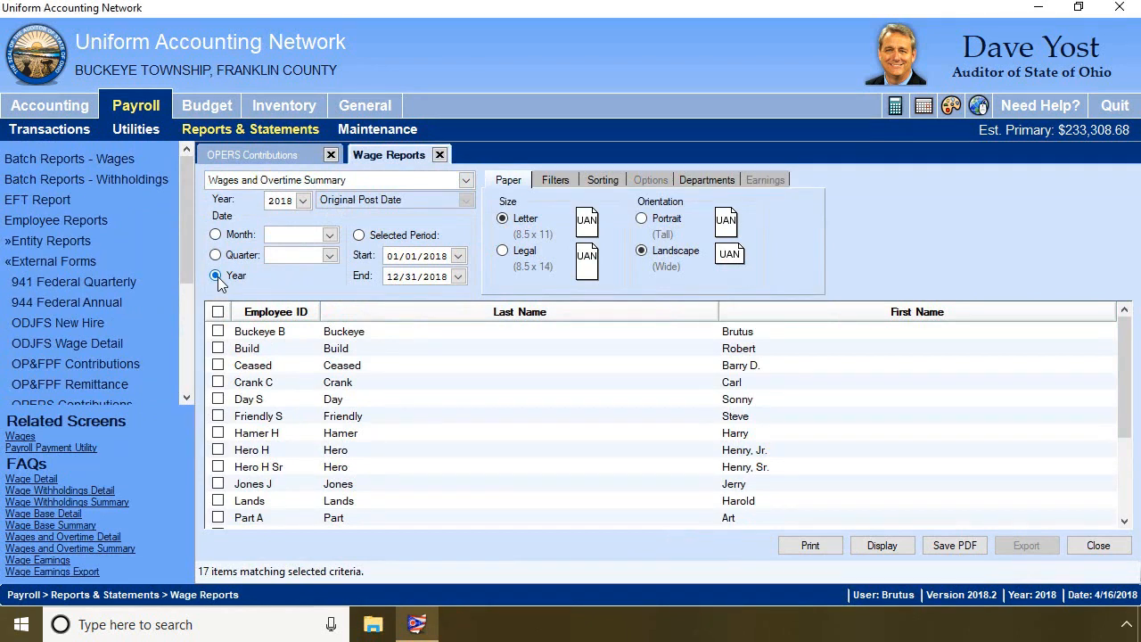
pyautogui.click(218, 332)
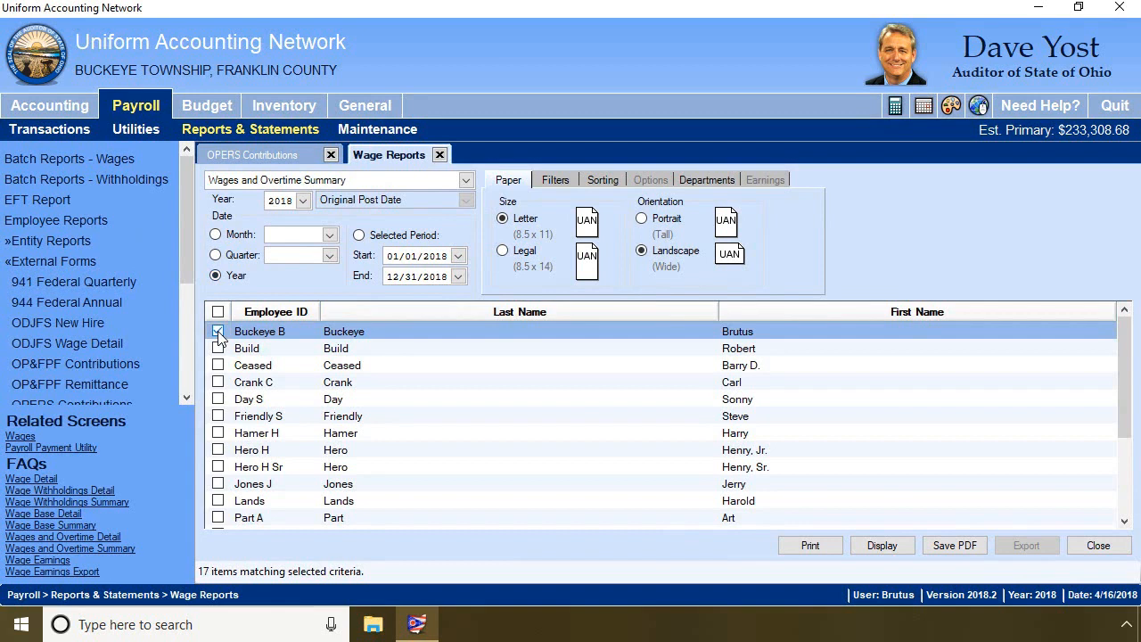
pyautogui.click(883, 545)
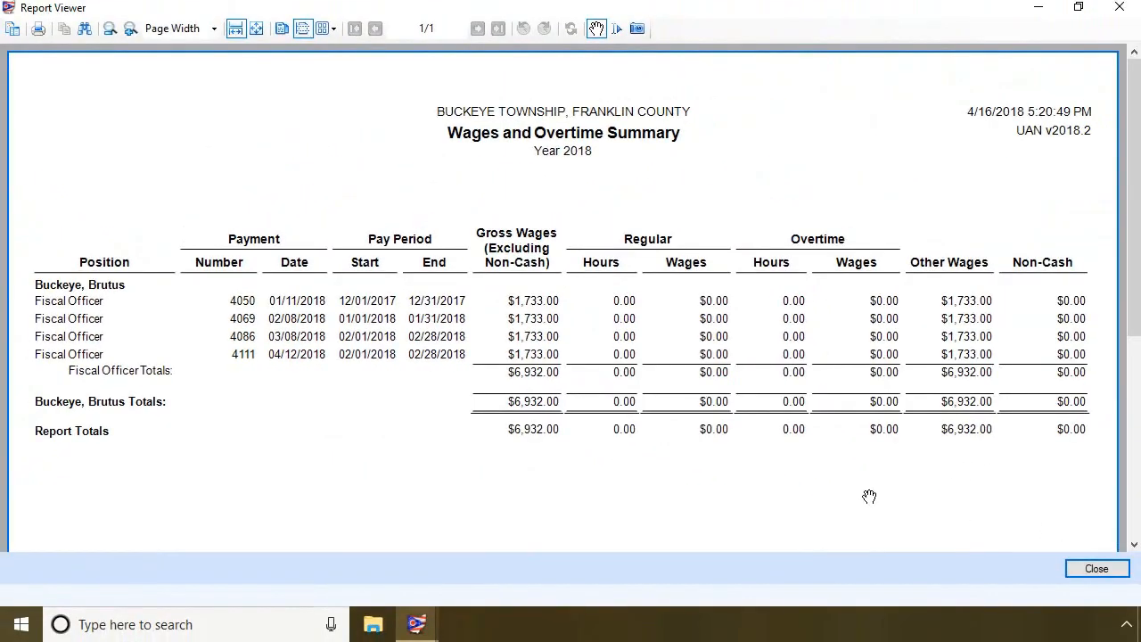
pyautogui.click(1117, 8)
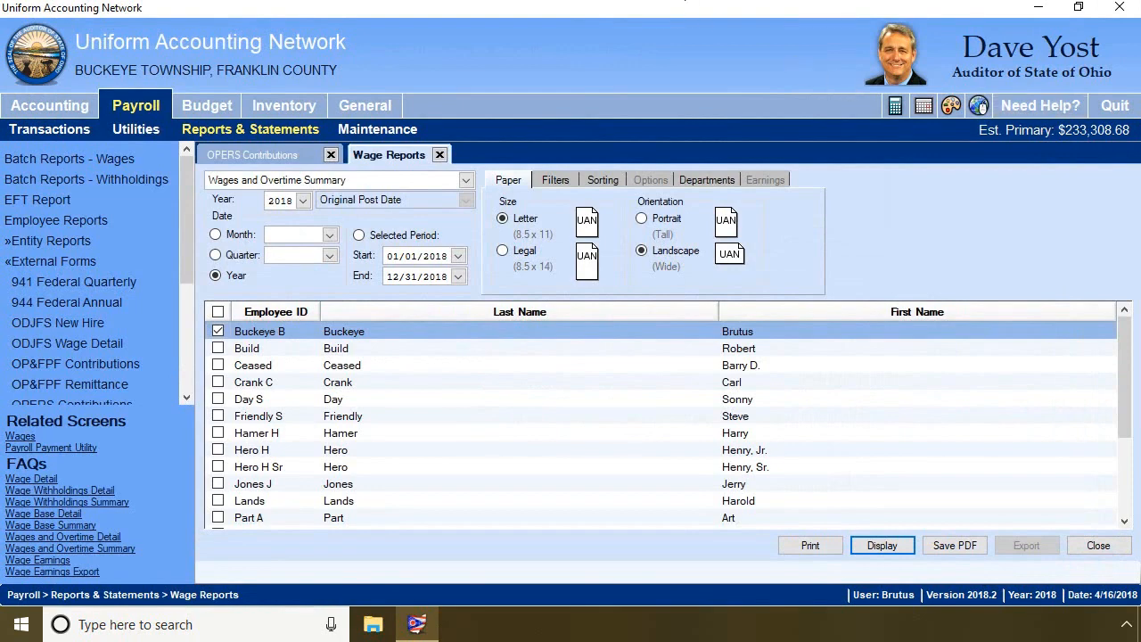
# Display the "Bi-weekly skip 3rd pay period" skip calendar to examine its skip dates, and close the Skip Calendars Editor
pyautogui.click(377, 130)
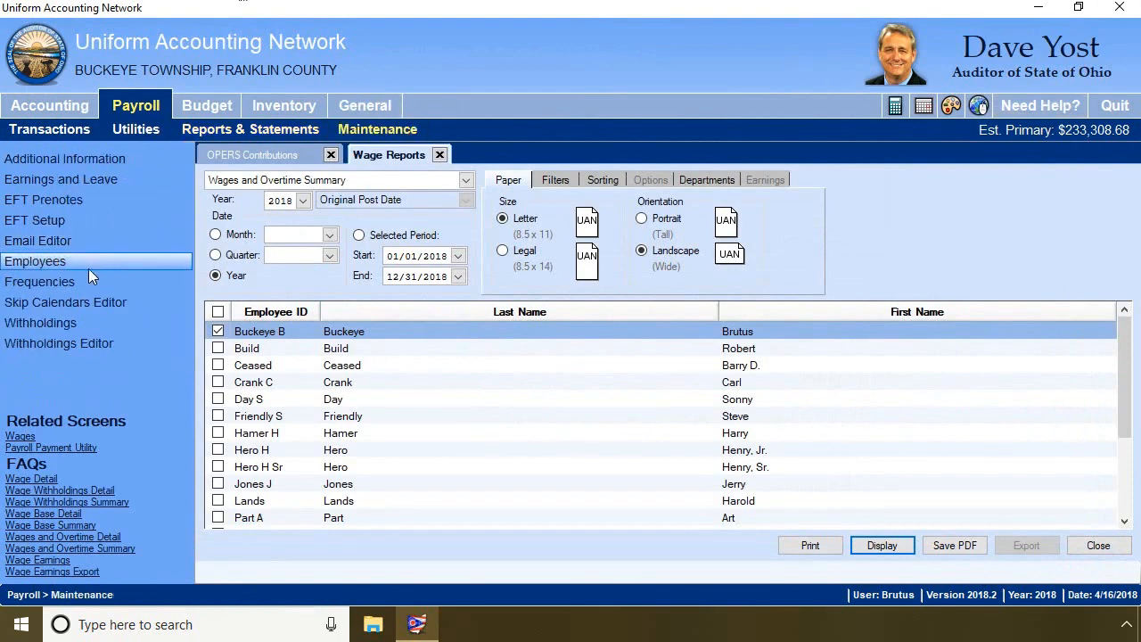
pyautogui.click(73, 302)
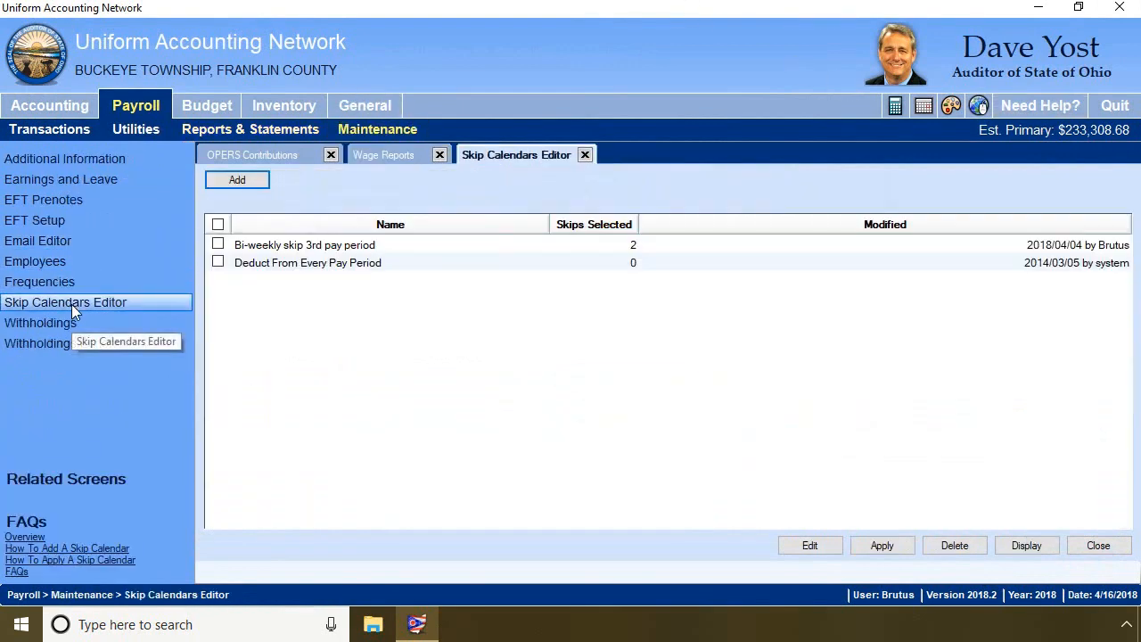
pyautogui.click(218, 244)
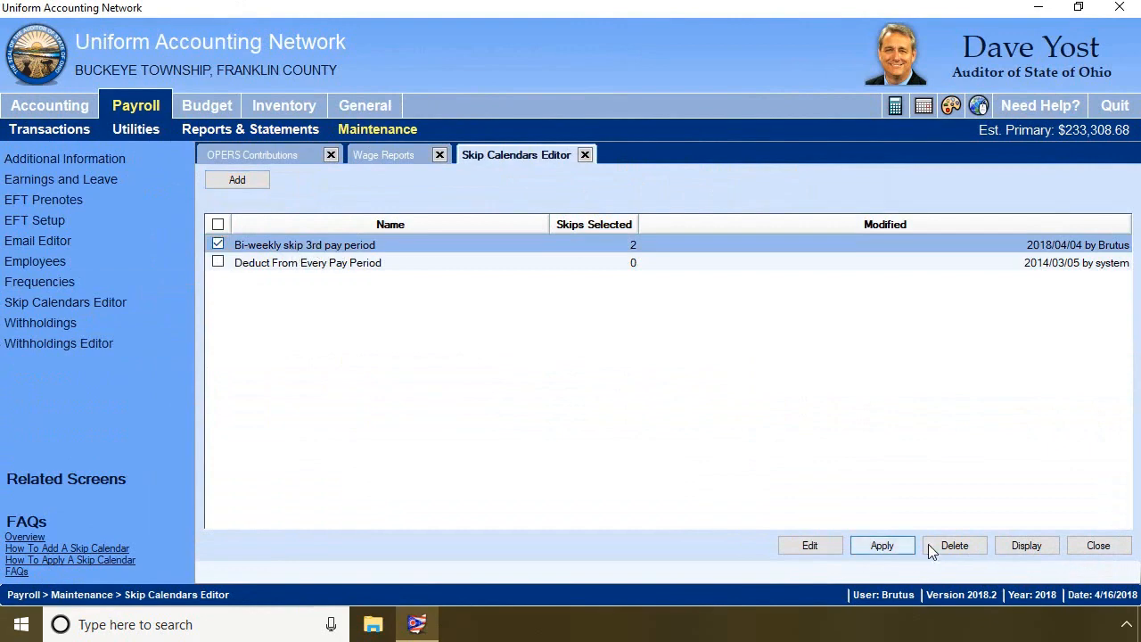
pyautogui.click(1023, 546)
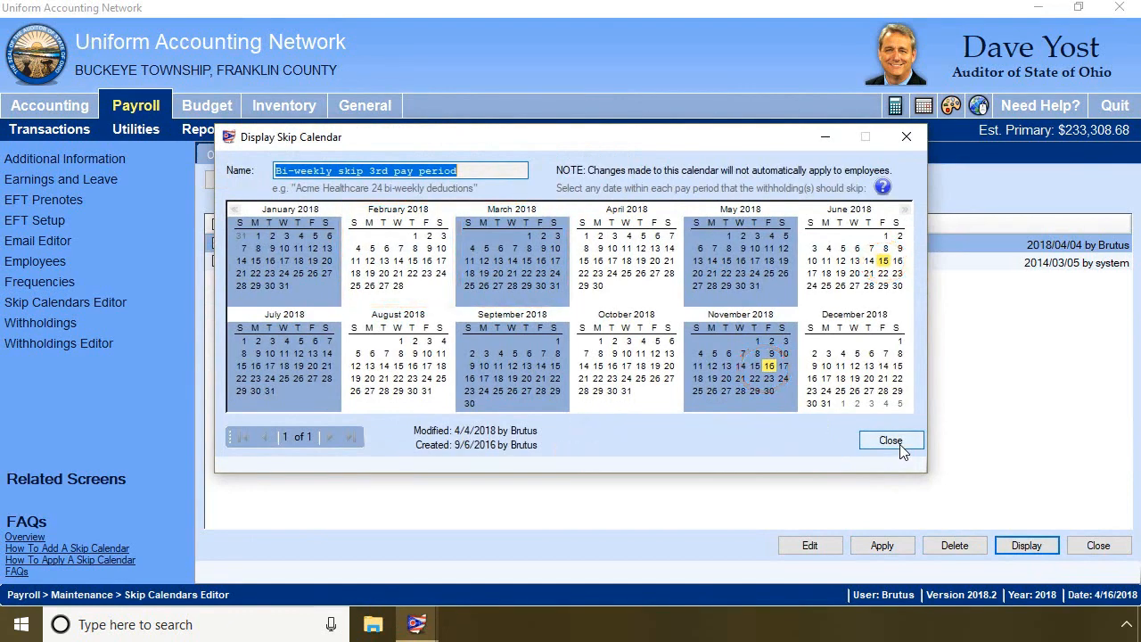
pyautogui.click(890, 441)
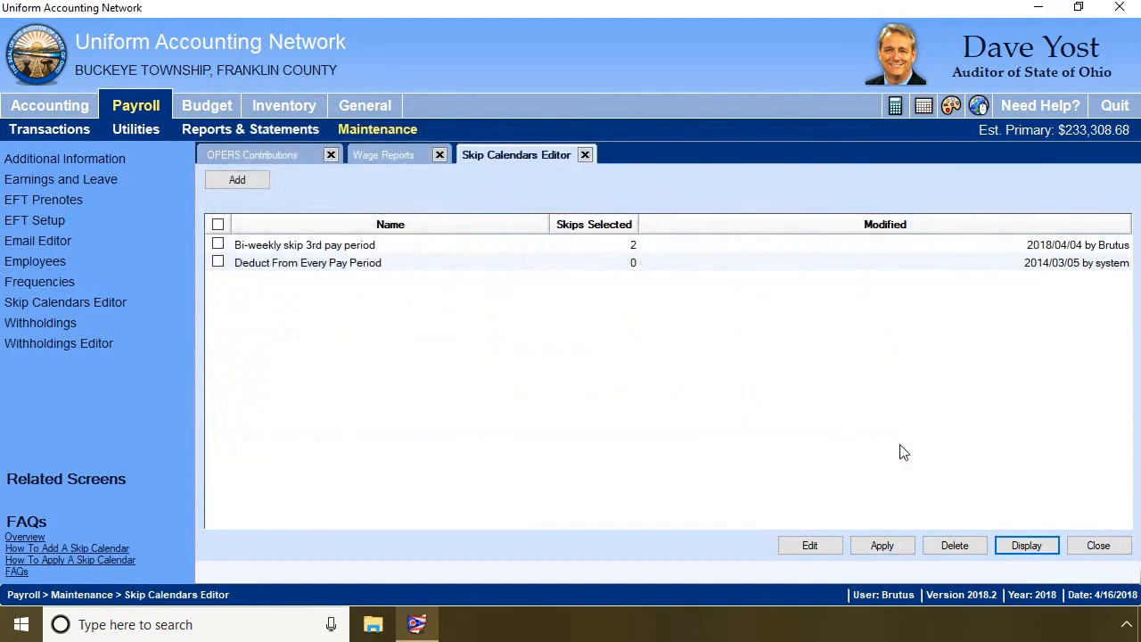
pyautogui.click(584, 155)
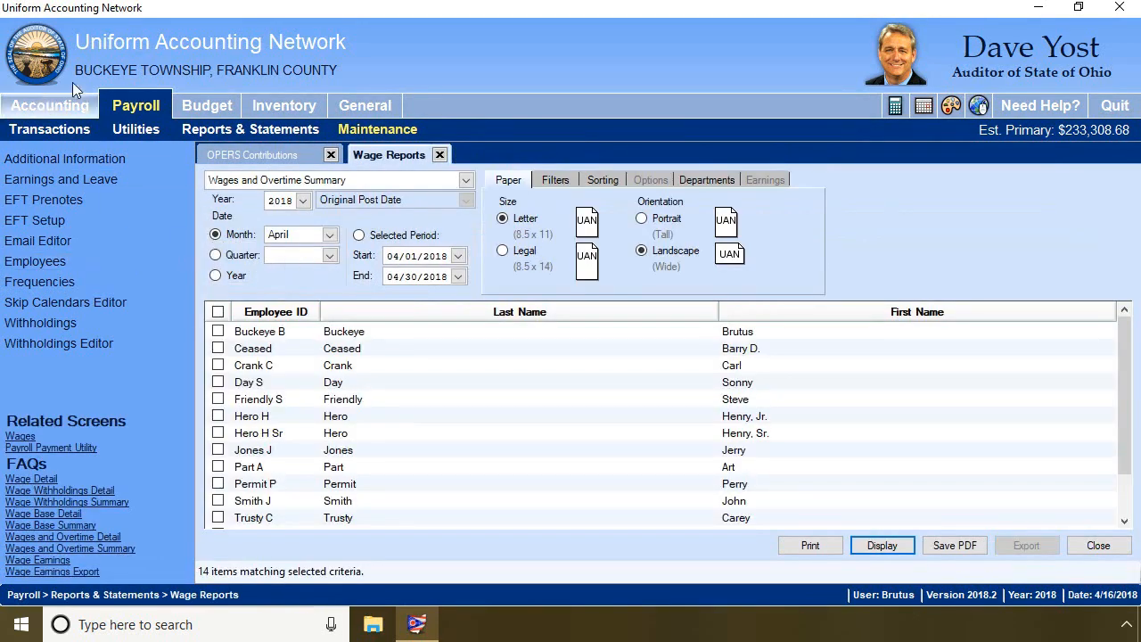
# Start a pay period adjustment and select all posted Monthly wages with post date 04/12/2018 and recorded period end 02/28/2018
pyautogui.click(128, 136)
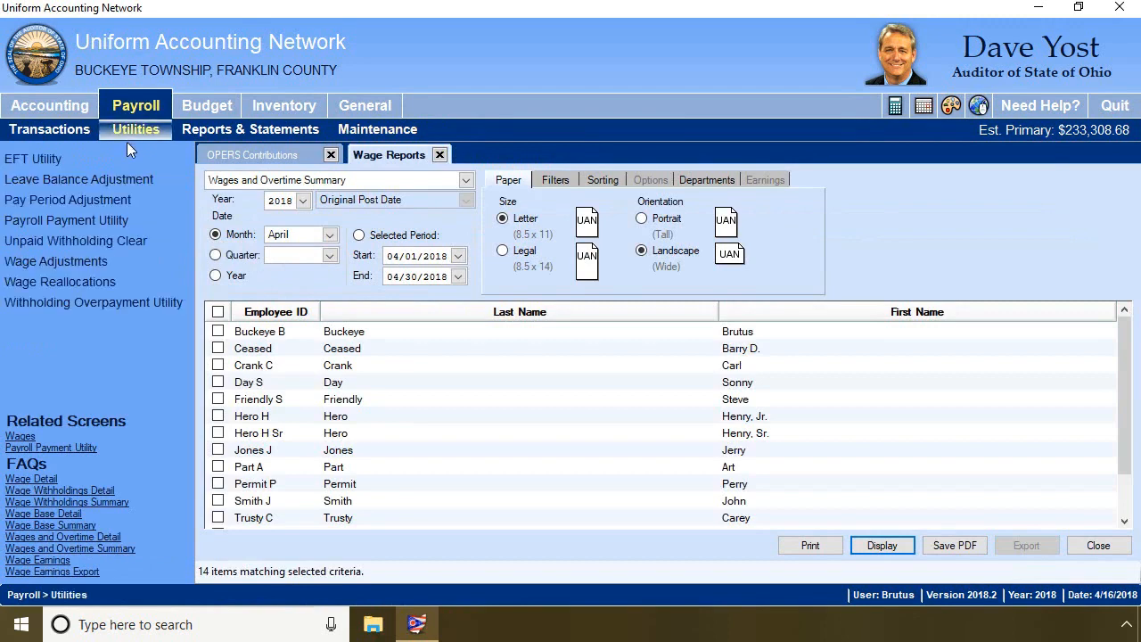
pyautogui.click(105, 203)
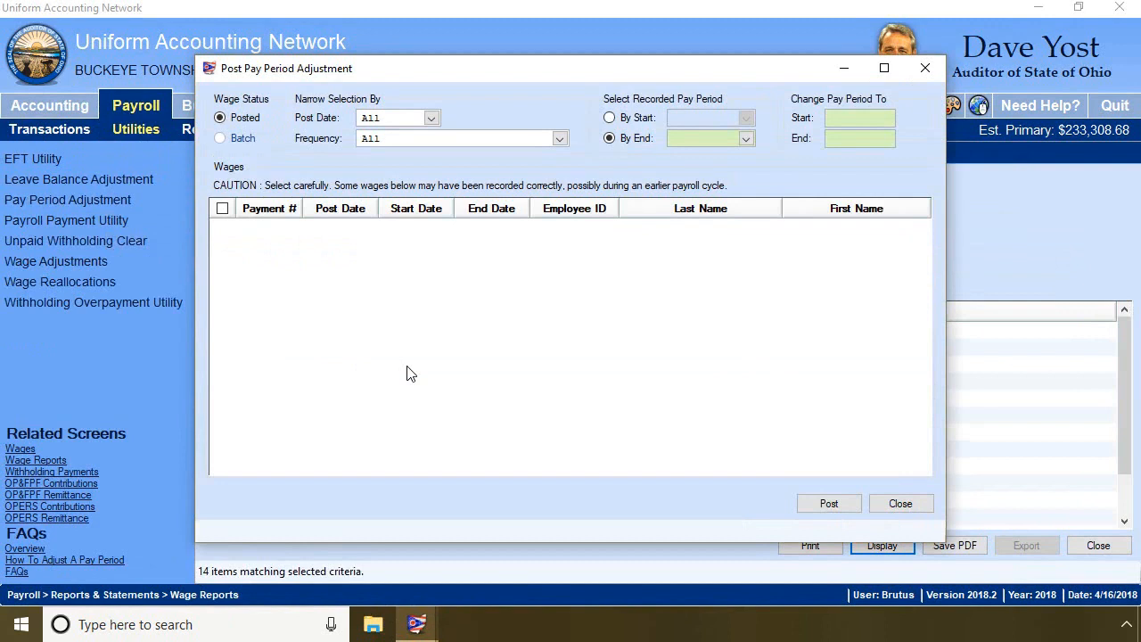
pyautogui.click(432, 117)
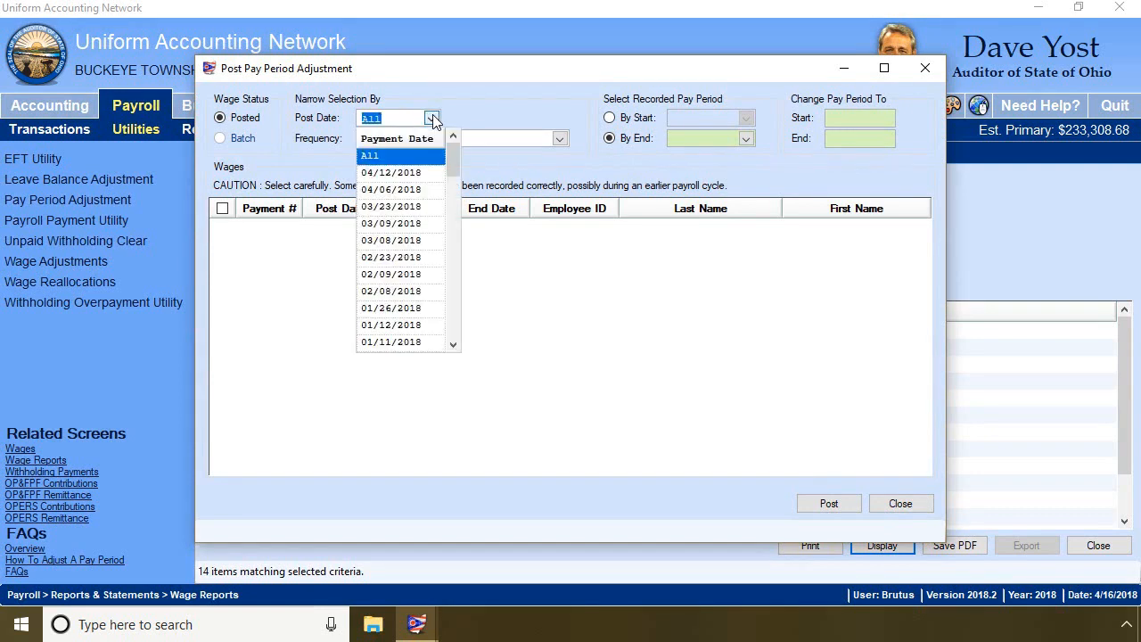
pyautogui.click(425, 178)
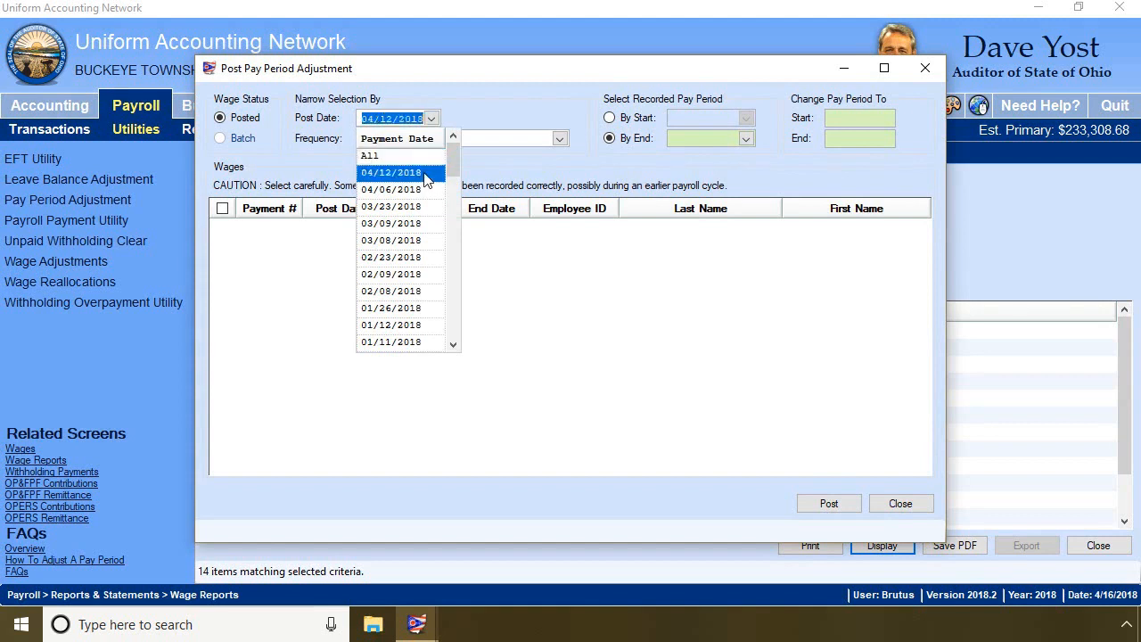
pyautogui.click(424, 175)
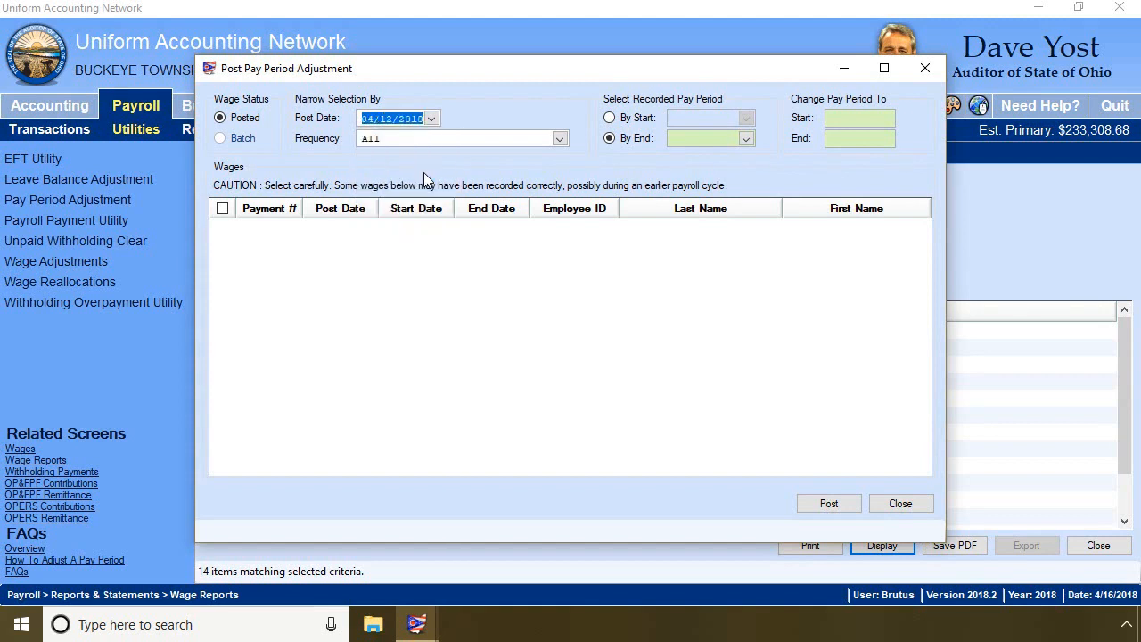
pyautogui.click(559, 139)
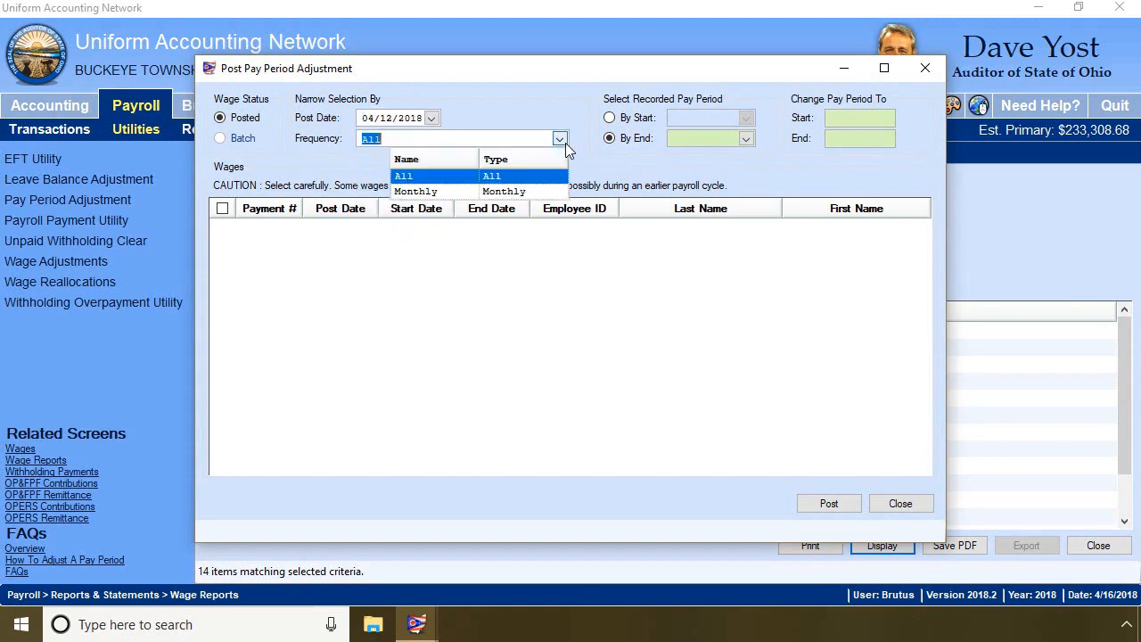
pyautogui.click(434, 194)
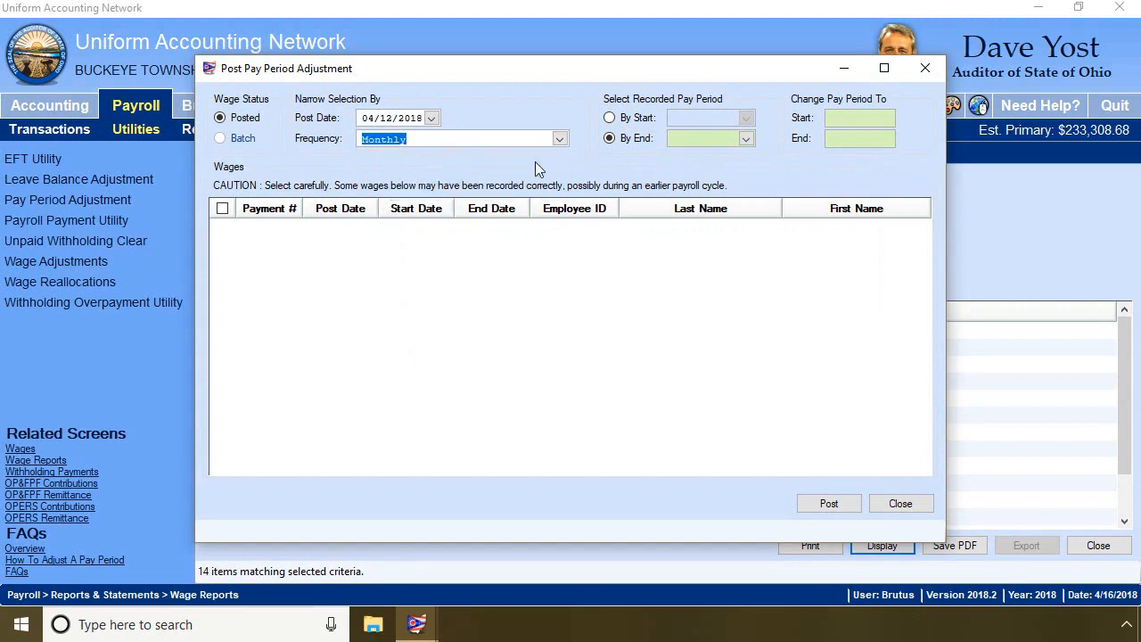
pyautogui.click(747, 139)
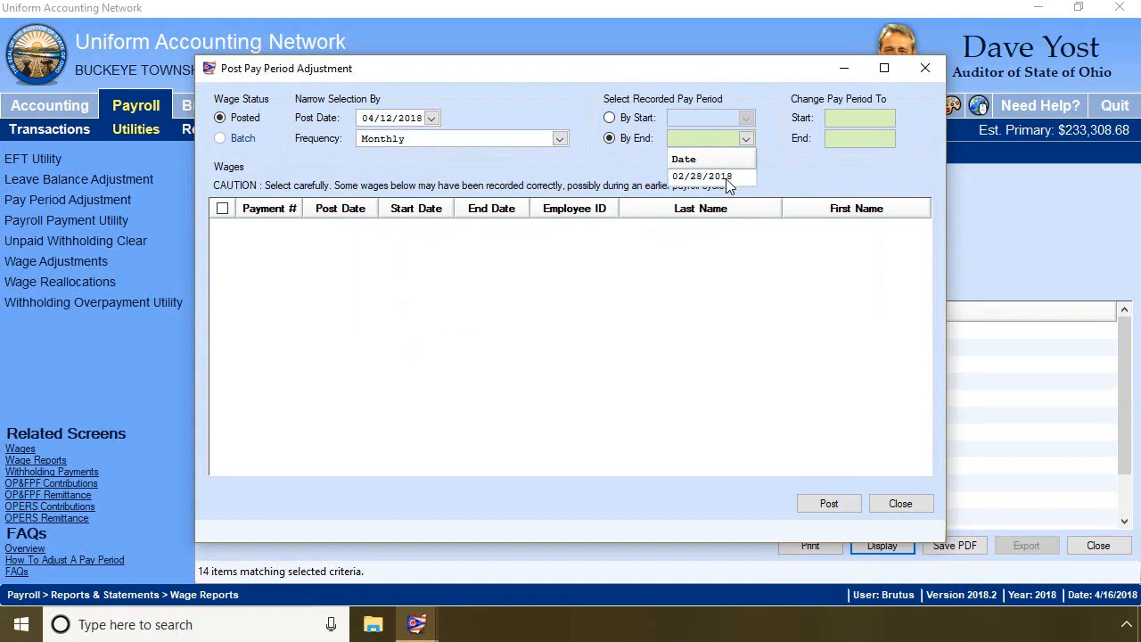
pyautogui.click(726, 178)
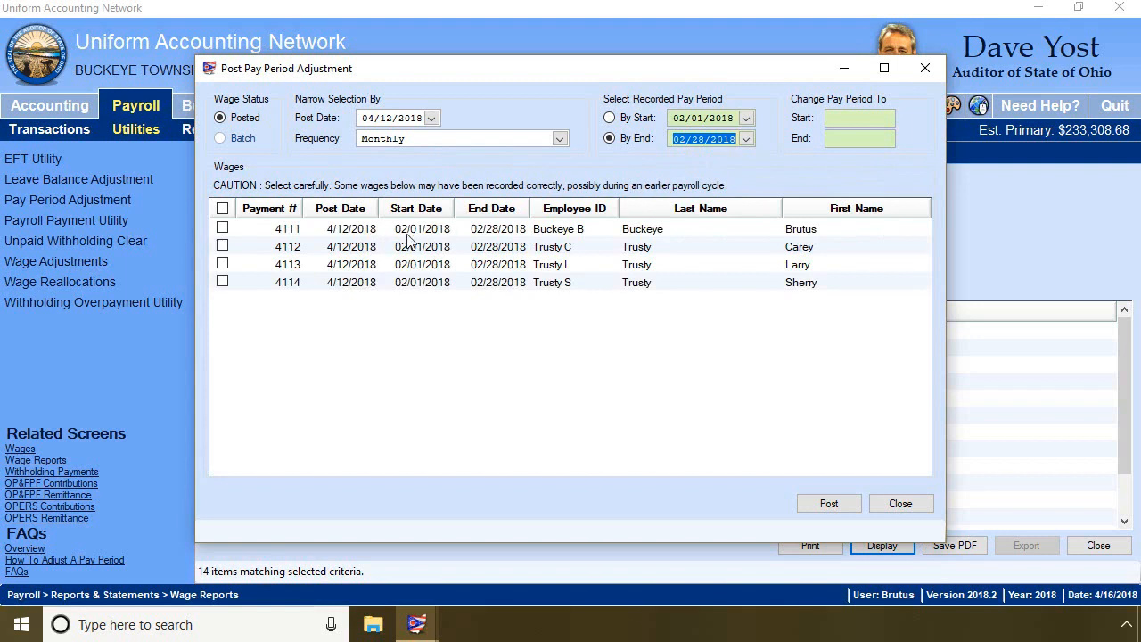
pyautogui.click(222, 208)
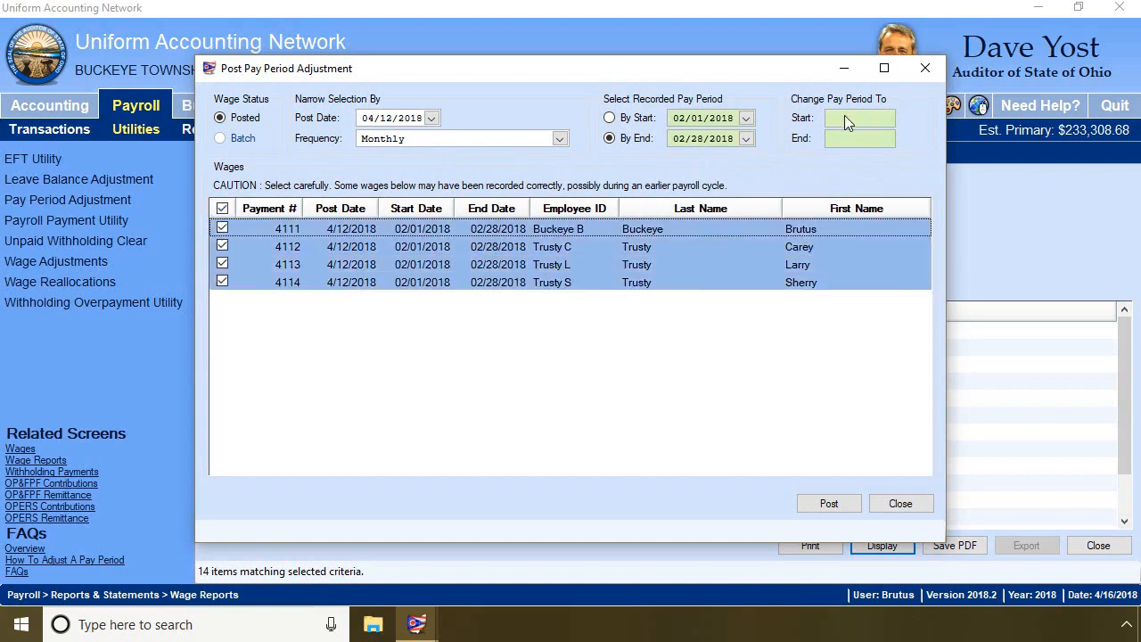
# Change the selected wages' pay period to start 03/01/2018 and end 03/31/2018, and post the adjustment
pyautogui.click(843, 117)
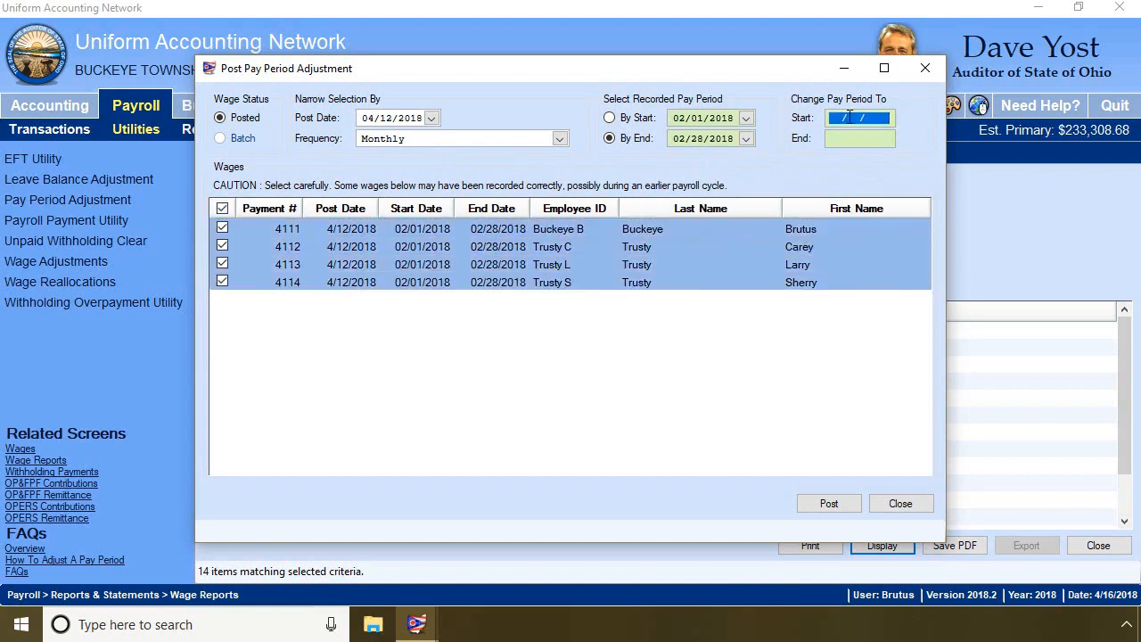
pyautogui.write('03012018')
pyautogui.press('Tab')
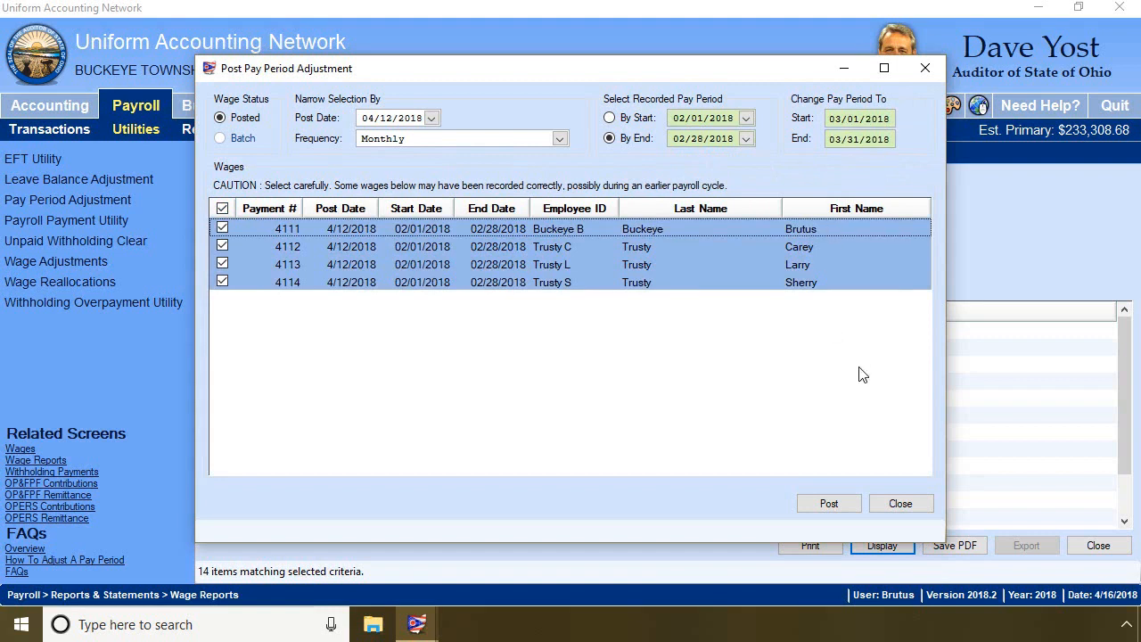
pyautogui.click(838, 503)
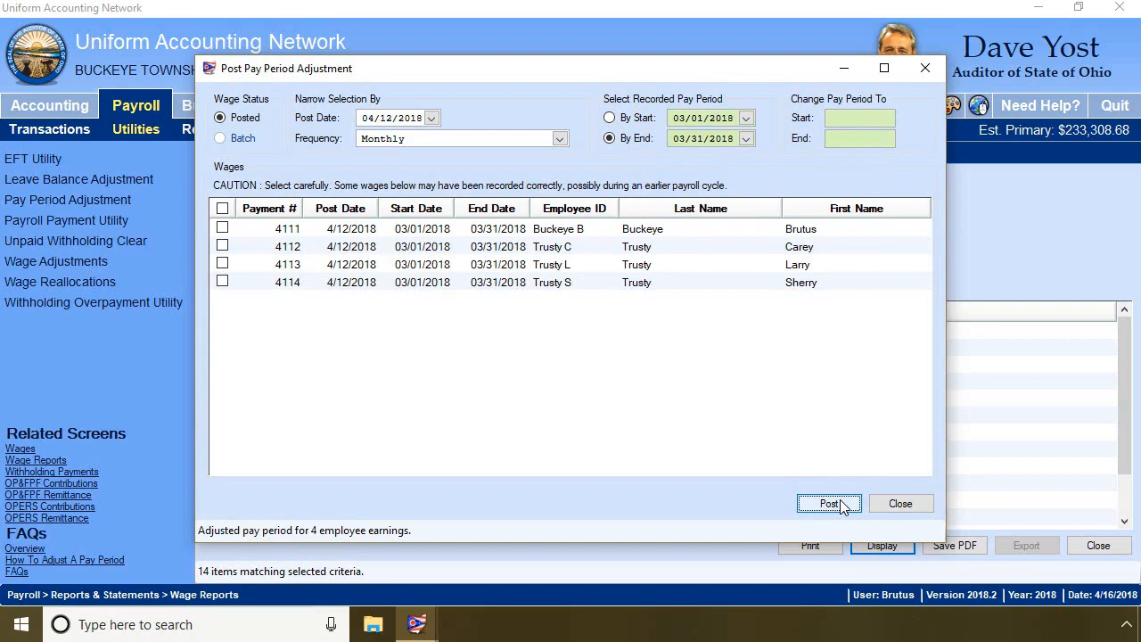
# Close the pay period adjustment and wage reports, and start a Government OPERS contributions report for pay periods ending in March 2018, sorted by frequency
pyautogui.click(900, 503)
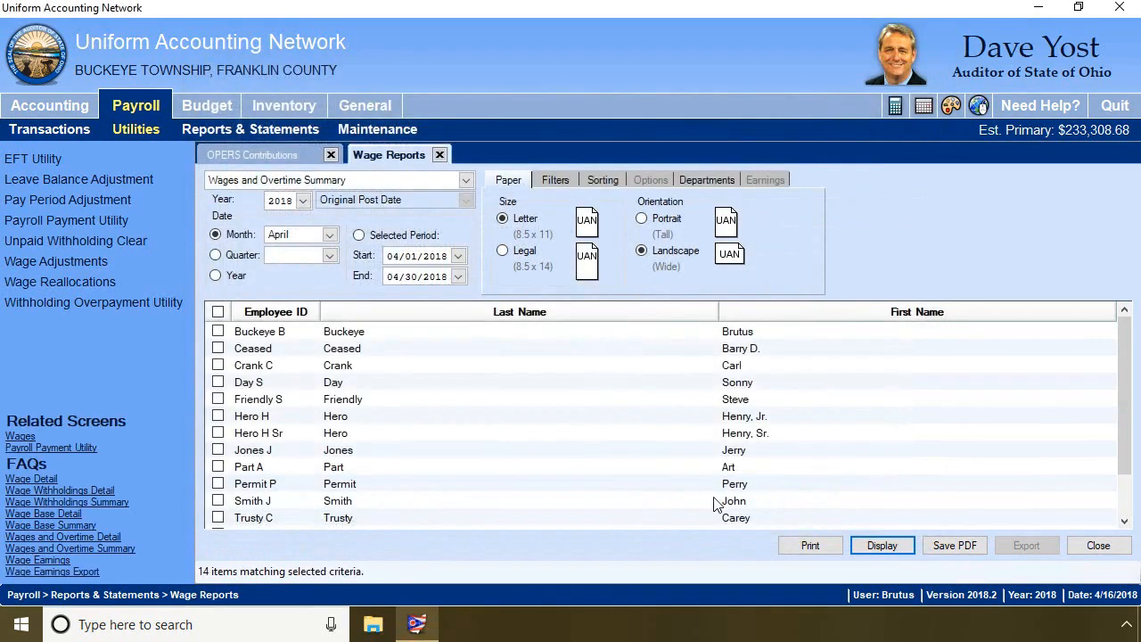
pyautogui.click(439, 155)
pyautogui.click(237, 180)
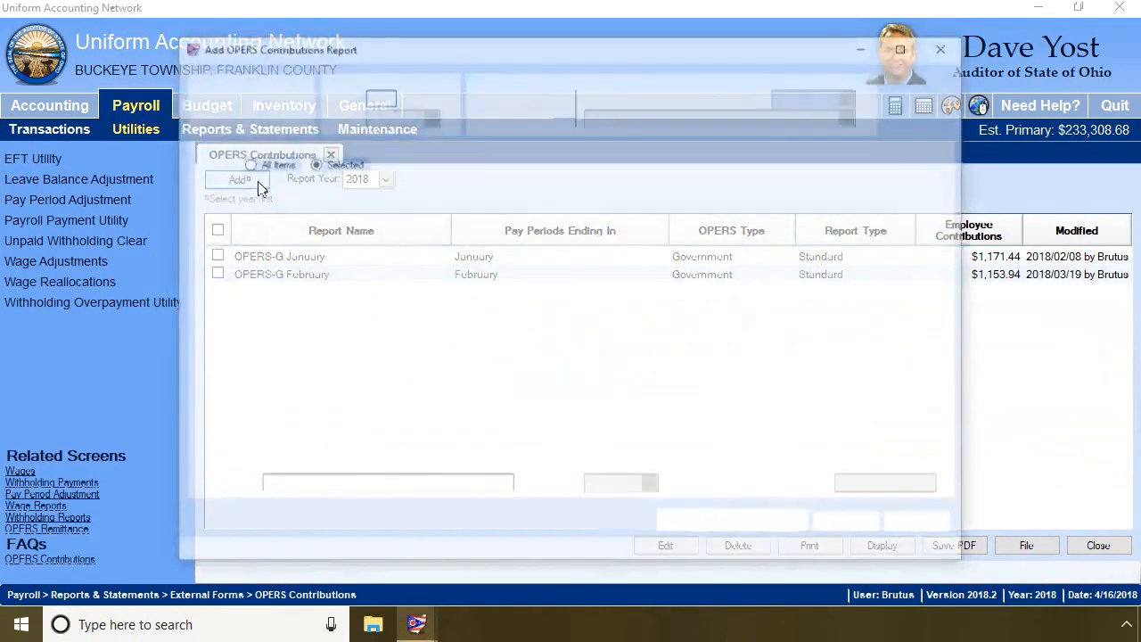
pyautogui.click(196, 95)
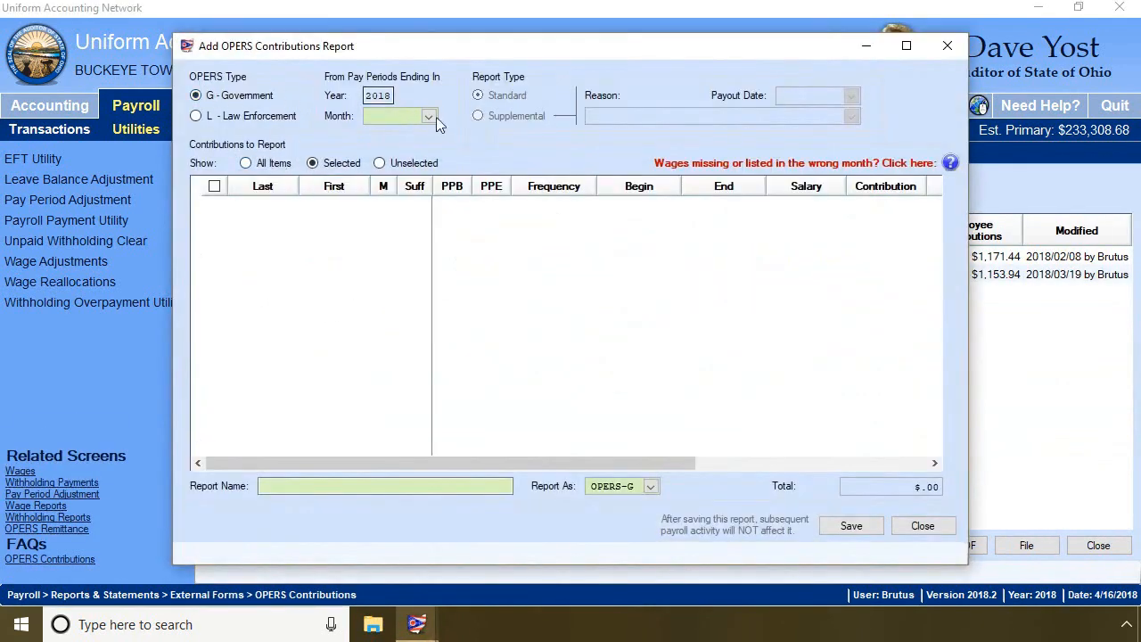
pyautogui.click(429, 117)
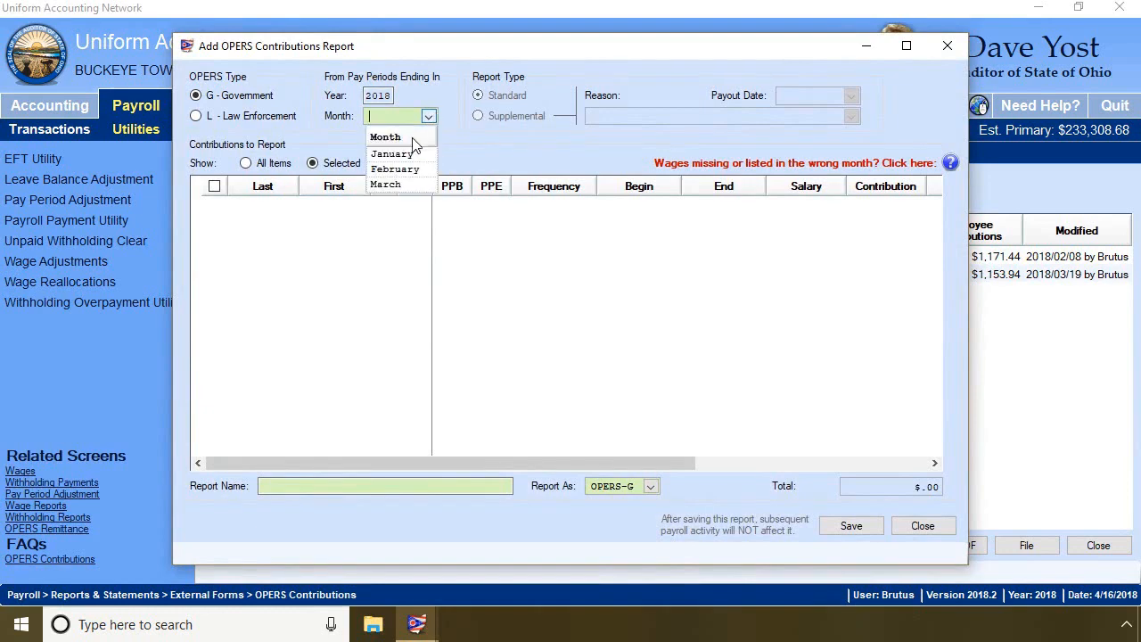
pyautogui.click(386, 185)
pyautogui.click(561, 187)
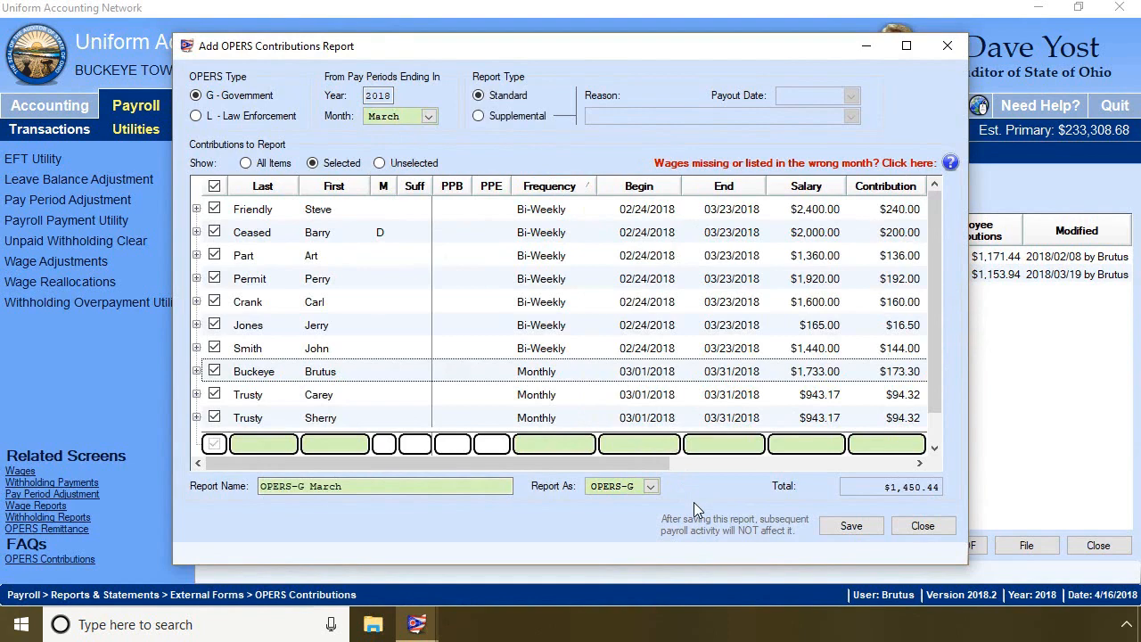
# Examine the payment breakdown of the first listed Bi-Weekly employee, and save and close the OPERS-G March report
pyautogui.click(197, 209)
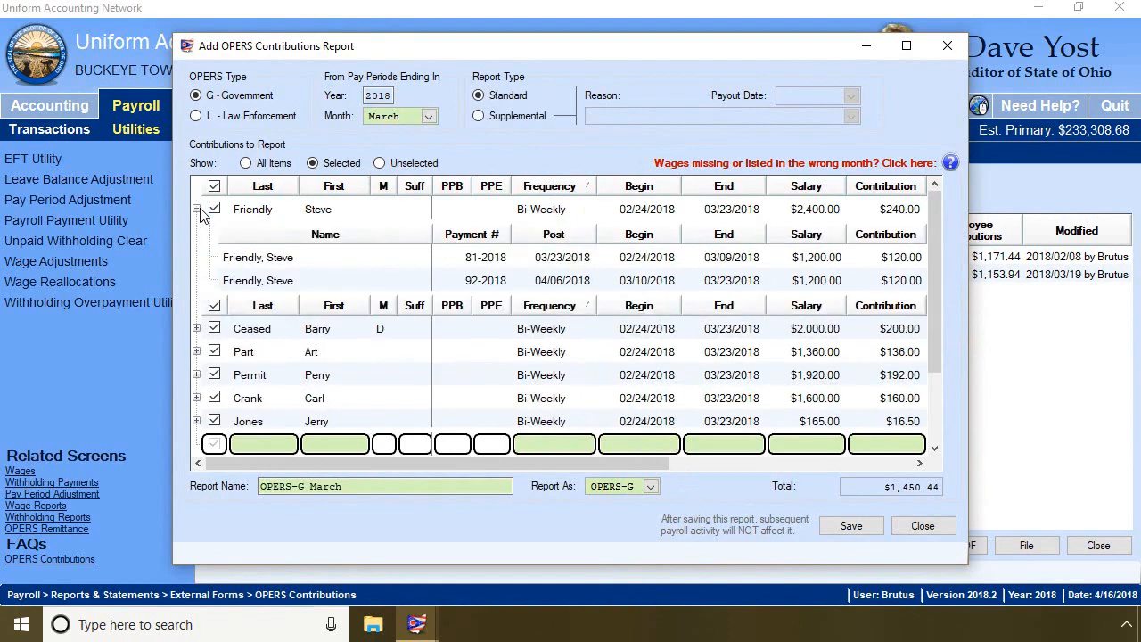
pyautogui.click(197, 209)
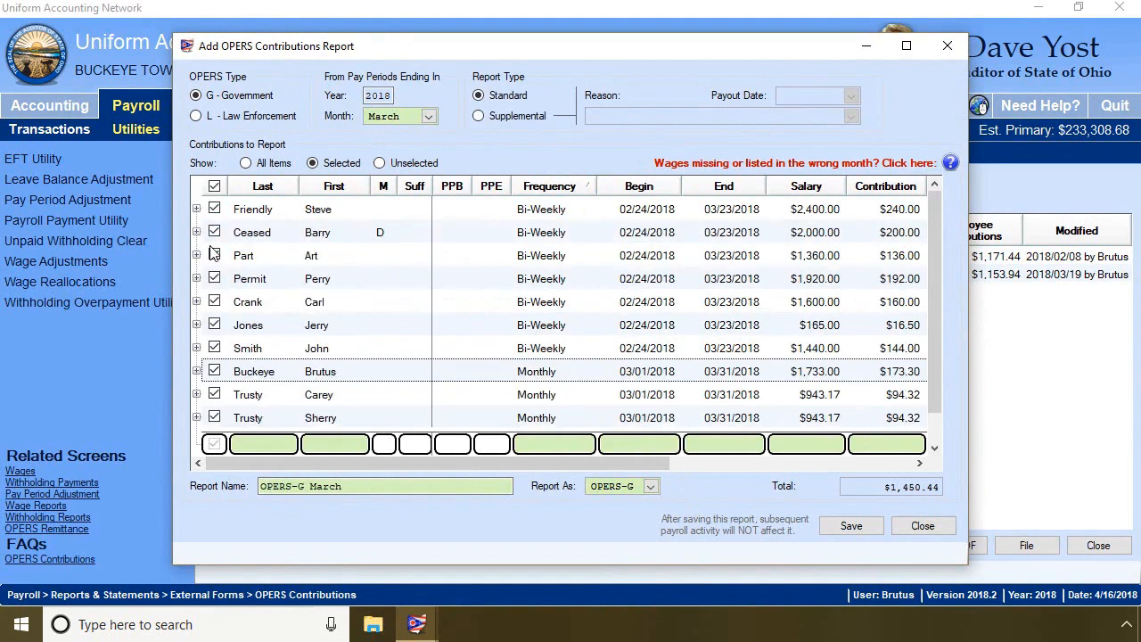
pyautogui.click(866, 526)
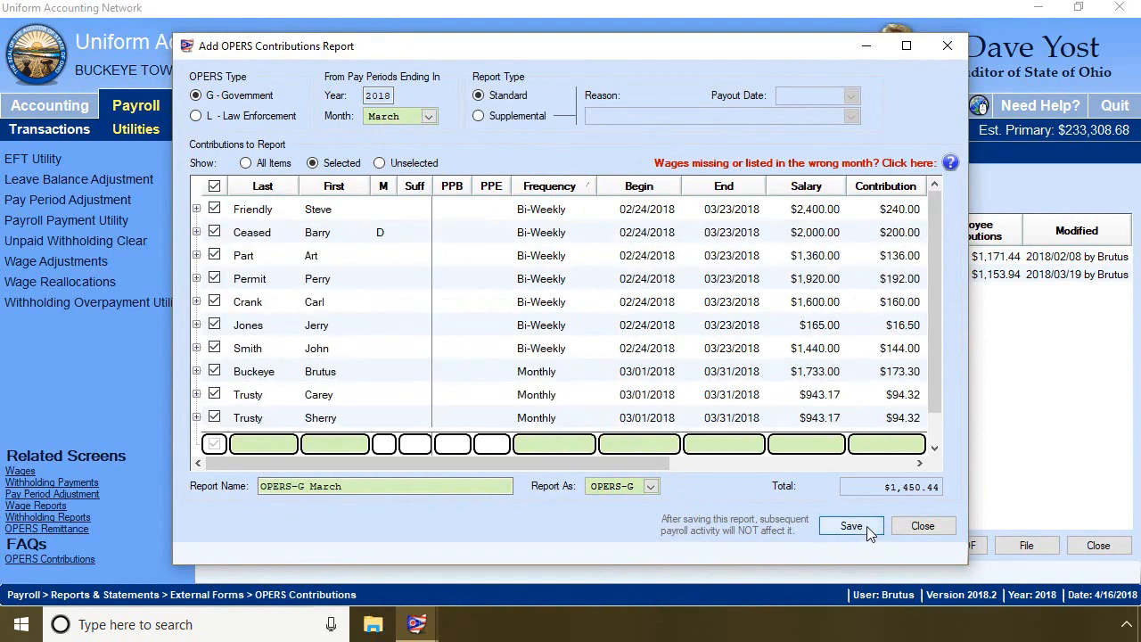
pyautogui.click(941, 527)
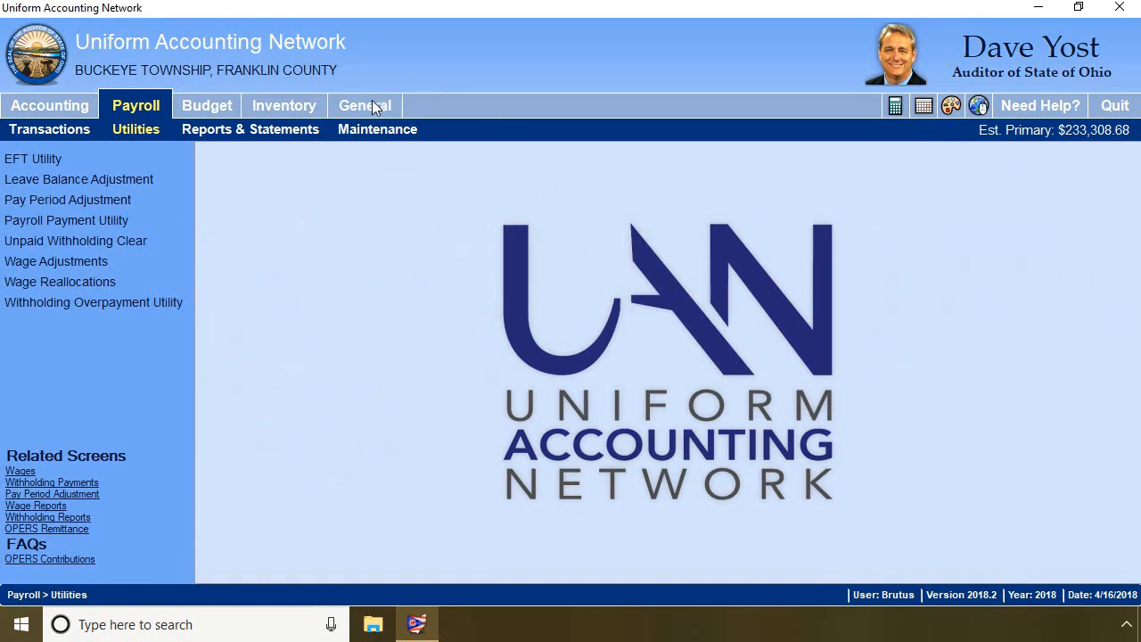
# Open the payroll wage reports with the Wage Detail report selected
pyautogui.click(290, 135)
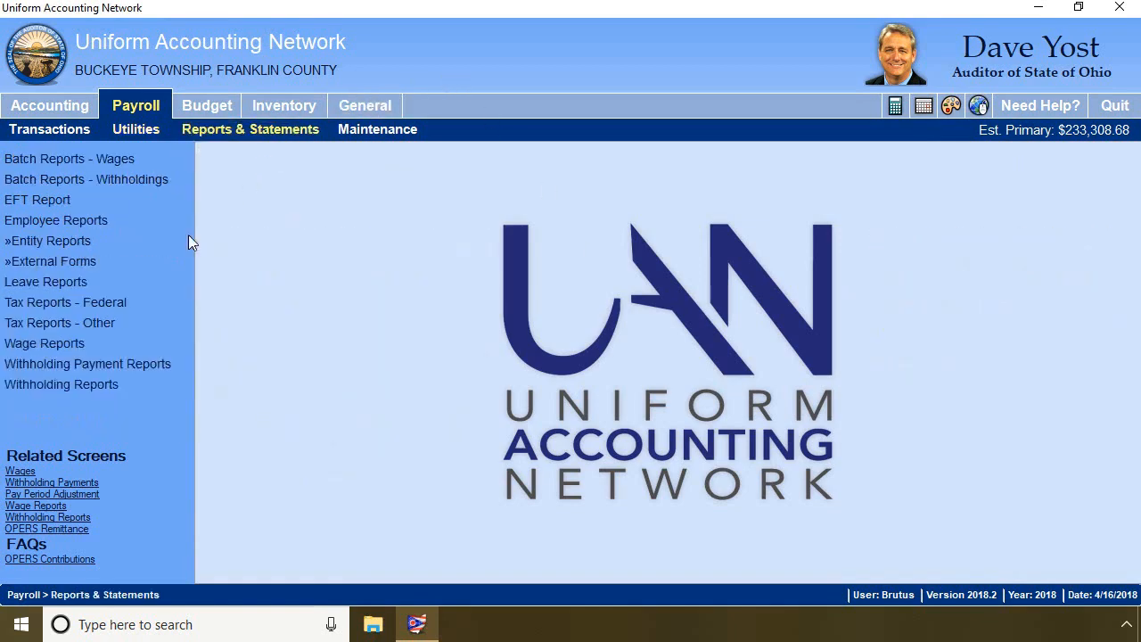
pyautogui.click(112, 344)
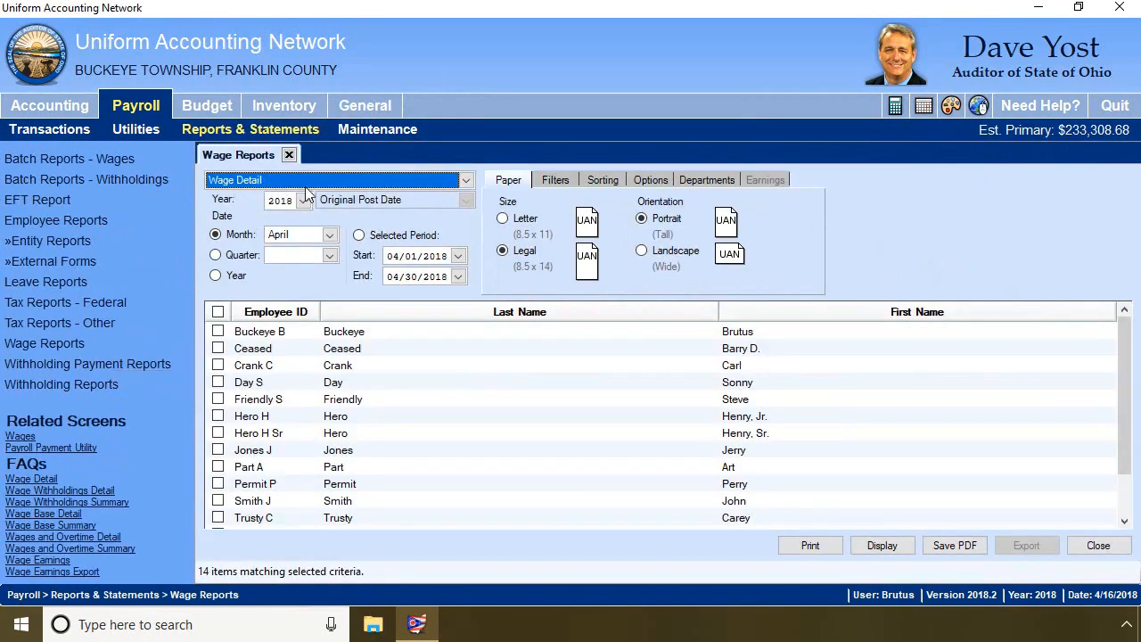